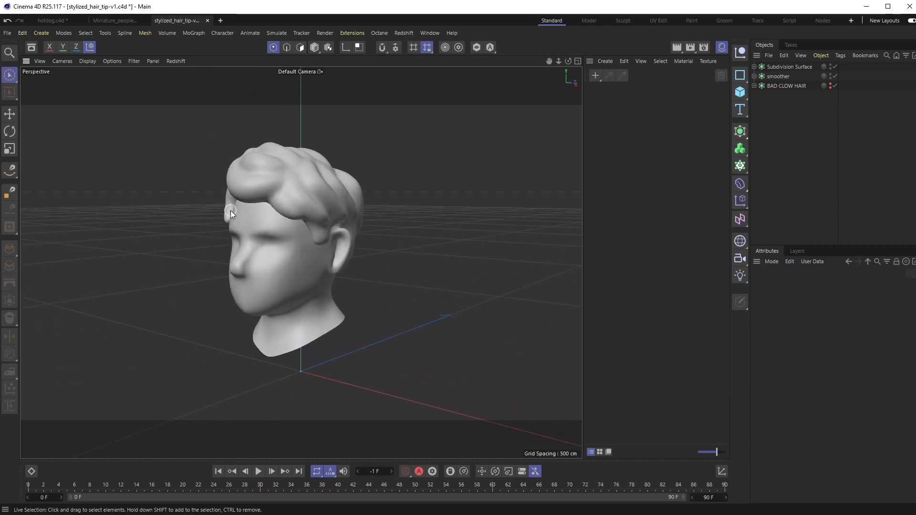
Display the head with shaded wireframe lines and switch off the Subdivision Surface generator
{"action": "scroll", "coordinate": [279, 213], "scroll_direction": "down", "scroll_amount": 3}
{"action": "scroll", "coordinate": [279, 214], "scroll_direction": "up", "scroll_amount": 6}
{"action": "left_click_drag", "start_coordinate": [257, 236], "coordinate": [327, 292], "text": "alt"}
{"action": "scroll", "coordinate": [271, 270], "scroll_direction": "down", "scroll_amount": 3}
{"action": "left_click", "coordinate": [88, 61]}
{"action": "left_click", "coordinate": [114, 84]}
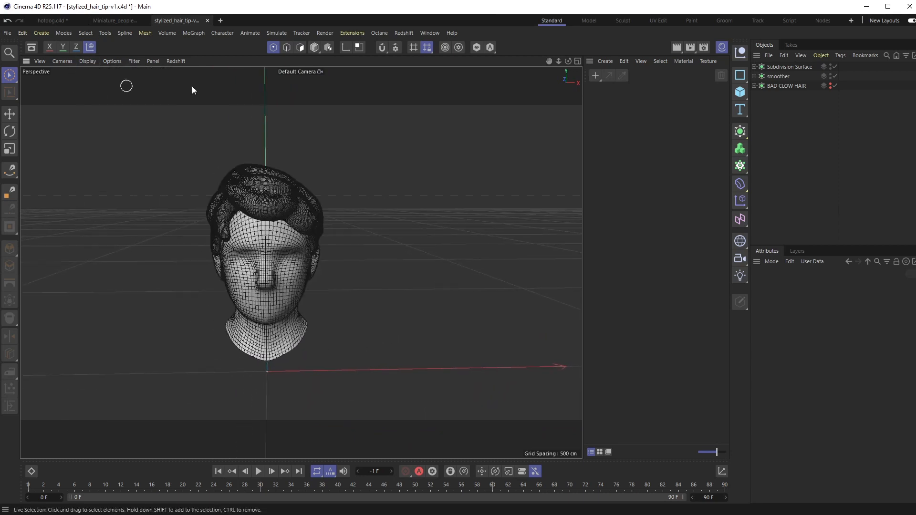
{"action": "left_click", "coordinate": [835, 67]}
{"action": "left_click_drag", "start_coordinate": [443, 227], "coordinate": [272, 250], "text": "alt"}
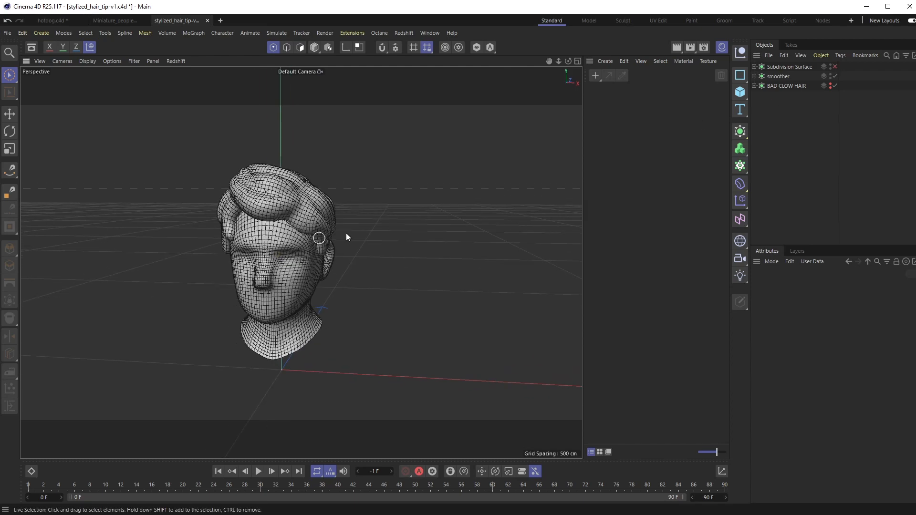
Try pulling the end point of the first Sweep's spline down past the chin, and undo the move
{"action": "left_click", "coordinate": [754, 67]}
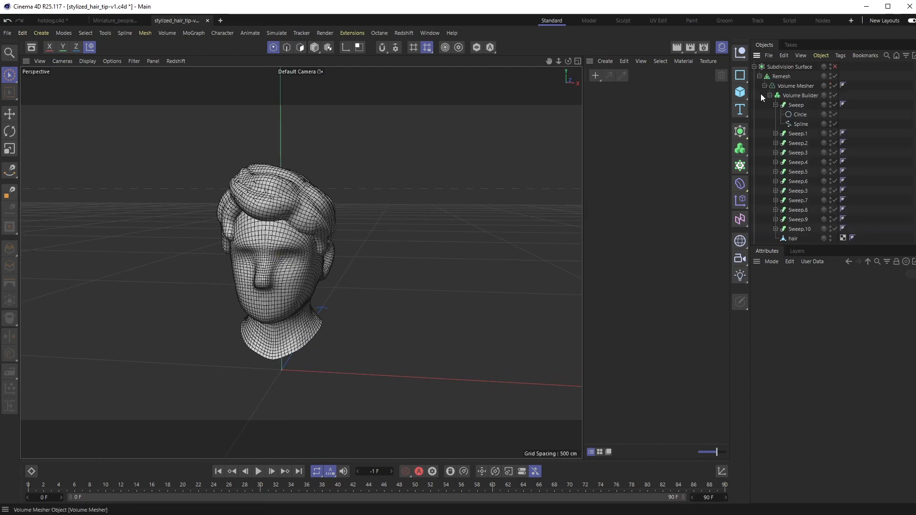
{"action": "left_click", "coordinate": [800, 124]}
{"action": "left_click_drag", "start_coordinate": [270, 215], "coordinate": [194, 193], "text": "alt"}
{"action": "left_click_drag", "start_coordinate": [229, 260], "coordinate": [282, 253], "text": "alt"}
{"action": "left_click_drag", "start_coordinate": [204, 138], "coordinate": [266, 349]}
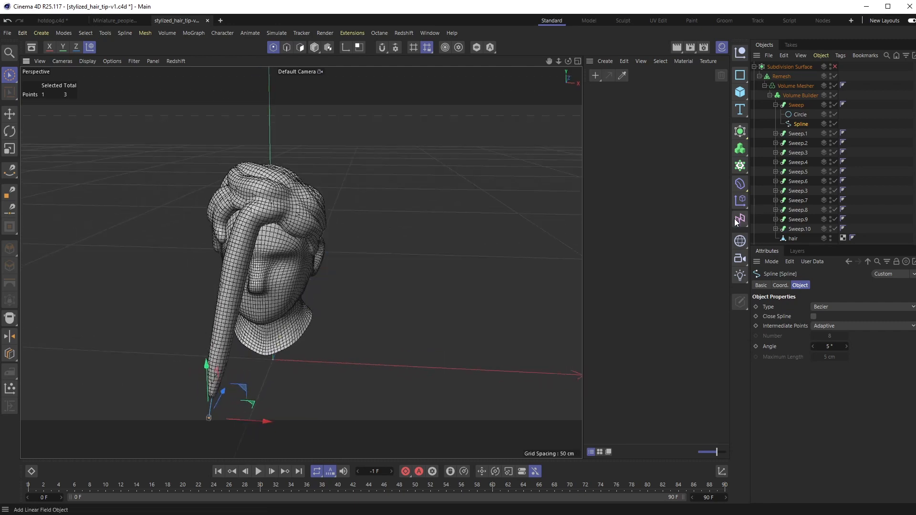
{"action": "key", "text": "ctrl+z"}
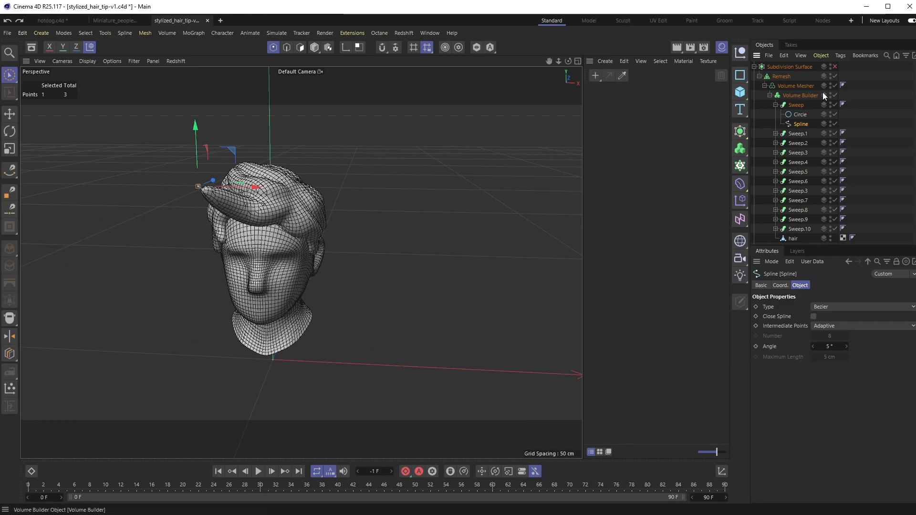
Disable the Remesh, Volume Mesher and Volume Builder generators to expose the separate hair sweeps
{"action": "left_click_drag", "start_coordinate": [837, 95], "coordinate": [836, 76]}
{"action": "left_click_drag", "start_coordinate": [341, 212], "coordinate": [295, 224], "text": "alt"}
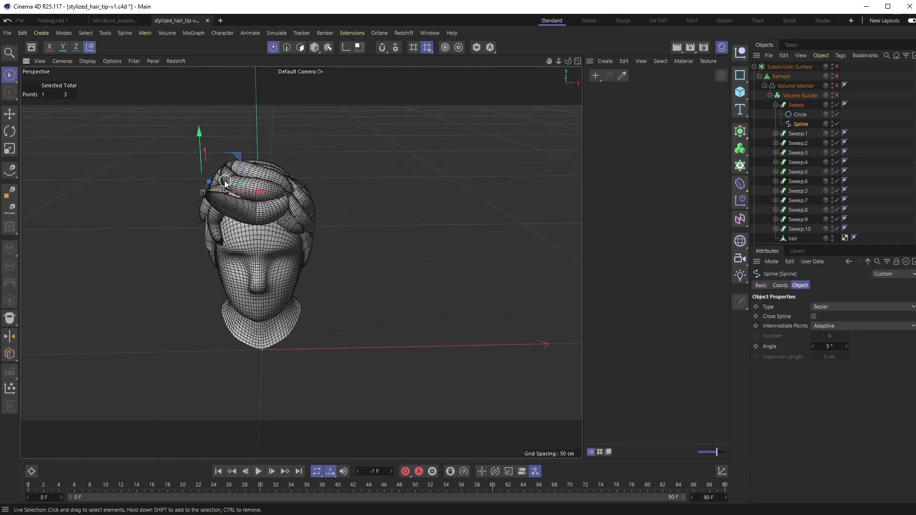
{"action": "left_click_drag", "start_coordinate": [274, 227], "coordinate": [254, 219], "text": "alt"}
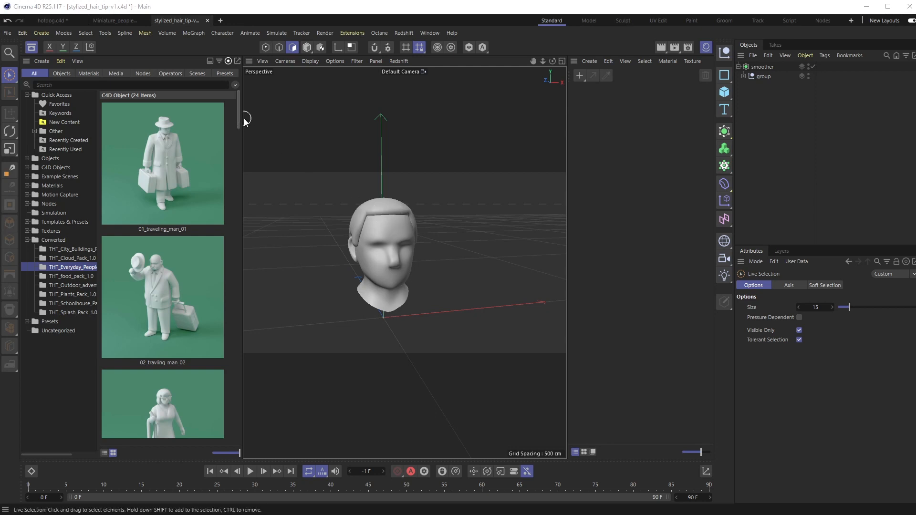
Close the asset browser to give the head model the full viewport
{"action": "mouse_move", "coordinate": [239, 117]}
{"action": "left_mouse_down"}
{"action": "mouse_move", "coordinate": [231, 186]}
{"action": "mouse_move", "coordinate": [243, 105]}
{"action": "left_mouse_up"}
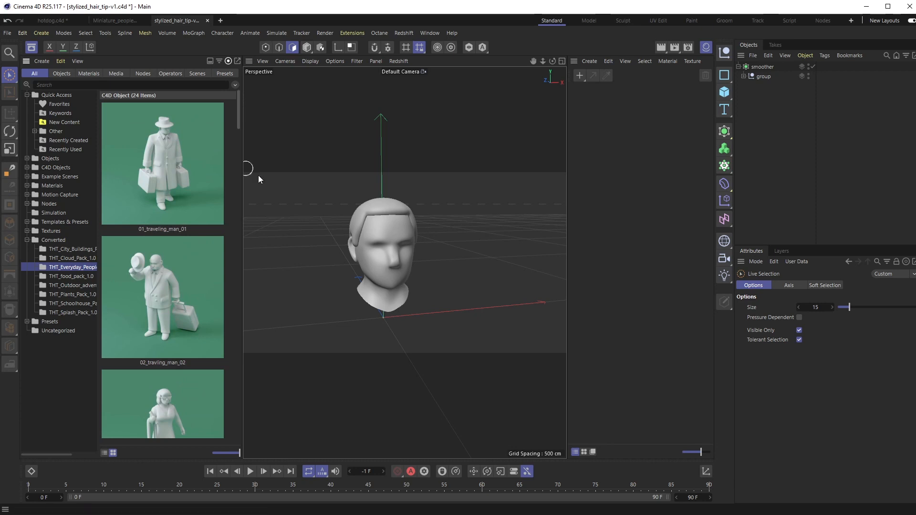
{"action": "left_click", "coordinate": [38, 45]}
{"action": "left_click_drag", "start_coordinate": [286, 242], "coordinate": [319, 241], "text": "alt"}
{"action": "mouse_move", "coordinate": [265, 250]}
{"action": "left_mouse_down", "text": "alt"}
{"action": "mouse_move", "coordinate": [286, 220]}
{"action": "mouse_move", "coordinate": [328, 239]}
{"action": "mouse_move", "coordinate": [271, 251]}
{"action": "left_mouse_up", "text": "alt"}
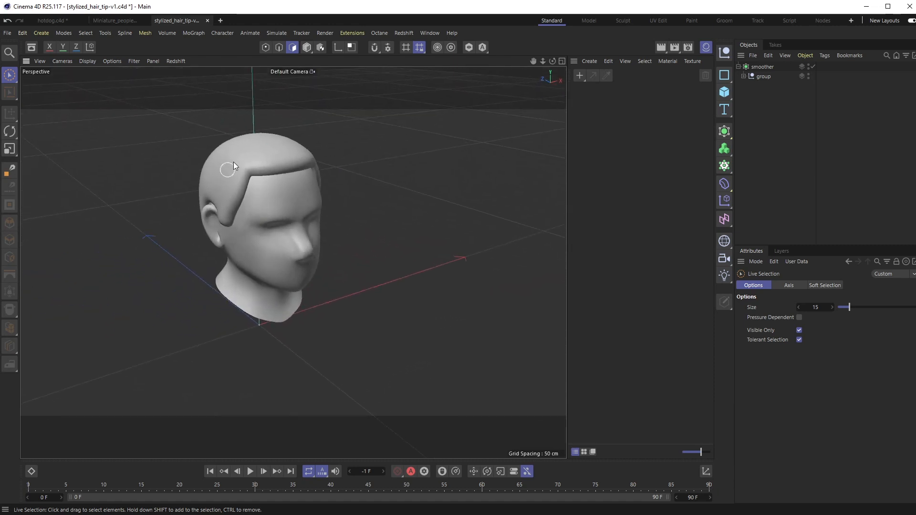
{"action": "left_click_drag", "start_coordinate": [298, 215], "coordinate": [291, 235], "text": "alt"}
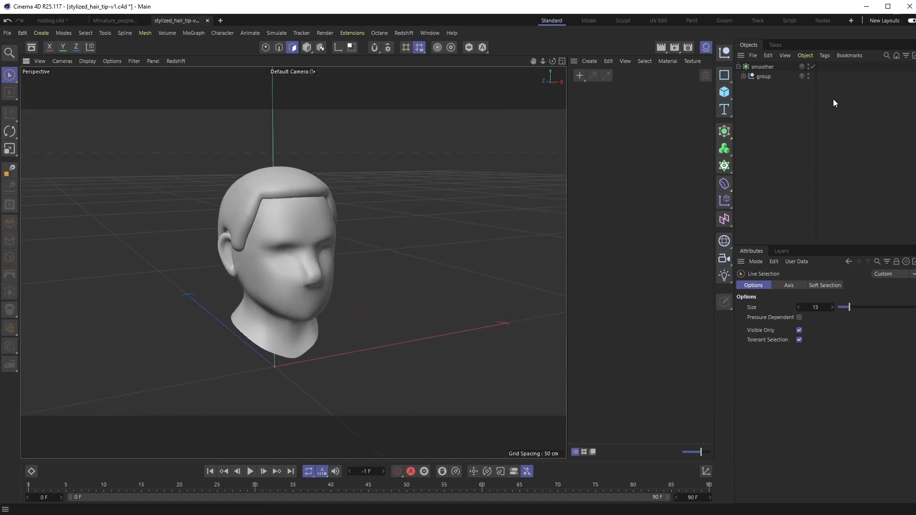
Expand the group, hide the hair object, and turn off the smoother for the body mesh
{"action": "left_click", "coordinate": [743, 77]}
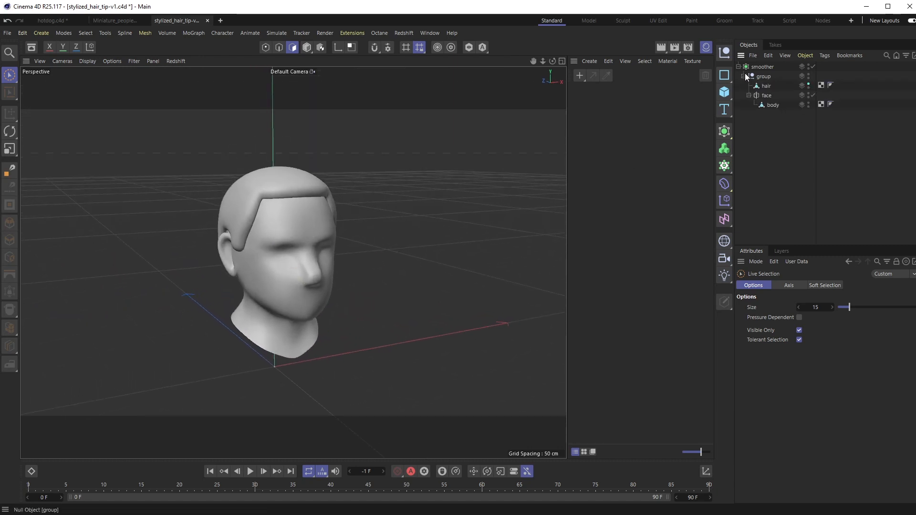
{"action": "left_click", "coordinate": [809, 85], "text": "alt"}
{"action": "left_click", "coordinate": [771, 105]}
{"action": "key", "text": "q"}
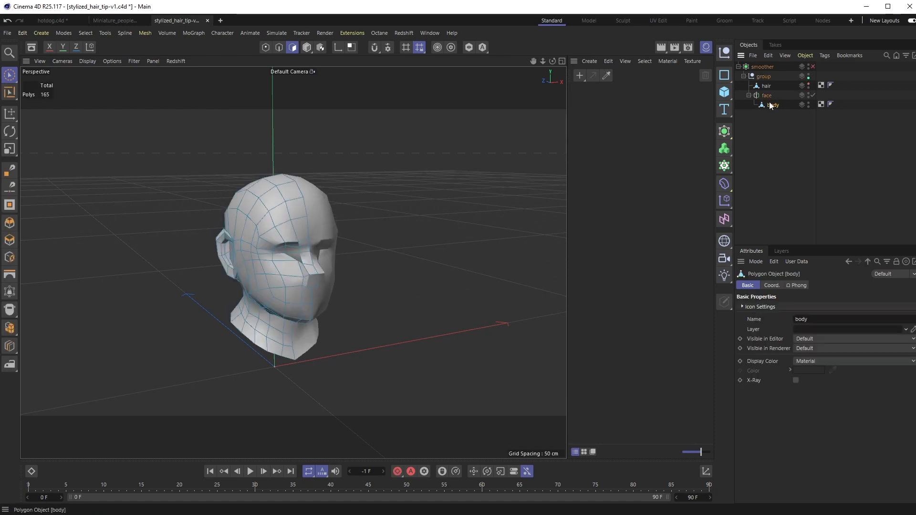
Select the scalp polygons on the body mesh and split them off as a separate object
{"action": "left_click_drag", "start_coordinate": [197, 181], "coordinate": [245, 199], "text": "alt"}
{"action": "mouse_move", "coordinate": [217, 226]}
{"action": "left_mouse_down"}
{"action": "mouse_move", "coordinate": [242, 192]}
{"action": "mouse_move", "coordinate": [267, 191]}
{"action": "mouse_move", "coordinate": [215, 240]}
{"action": "mouse_move", "coordinate": [158, 248]}
{"action": "mouse_move", "coordinate": [139, 209]}
{"action": "left_mouse_up"}
{"action": "left_click_drag", "start_coordinate": [159, 245], "coordinate": [138, 212], "text": "alt"}
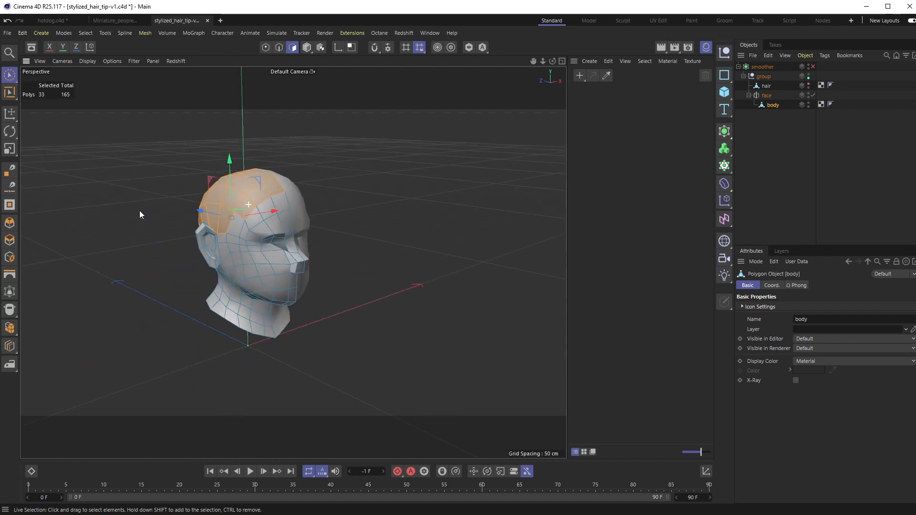
{"action": "right_click", "coordinate": [261, 201]}
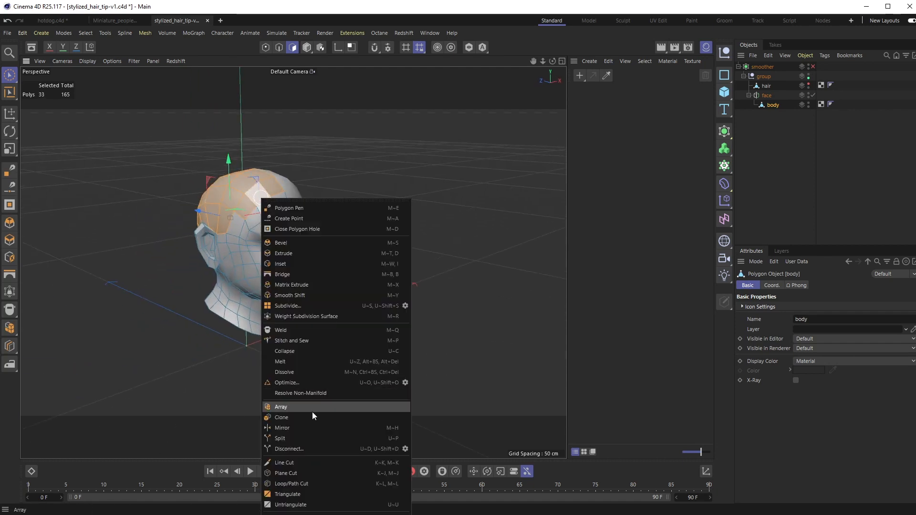
{"action": "left_click", "coordinate": [299, 439]}
{"action": "left_click_drag", "start_coordinate": [228, 173], "coordinate": [231, 130]}
{"action": "key", "text": "ctrl+z"}
Extrude the split scalp polygons with caps enabled, using an offset of about 6.6 cm
{"action": "right_click", "coordinate": [249, 188]}
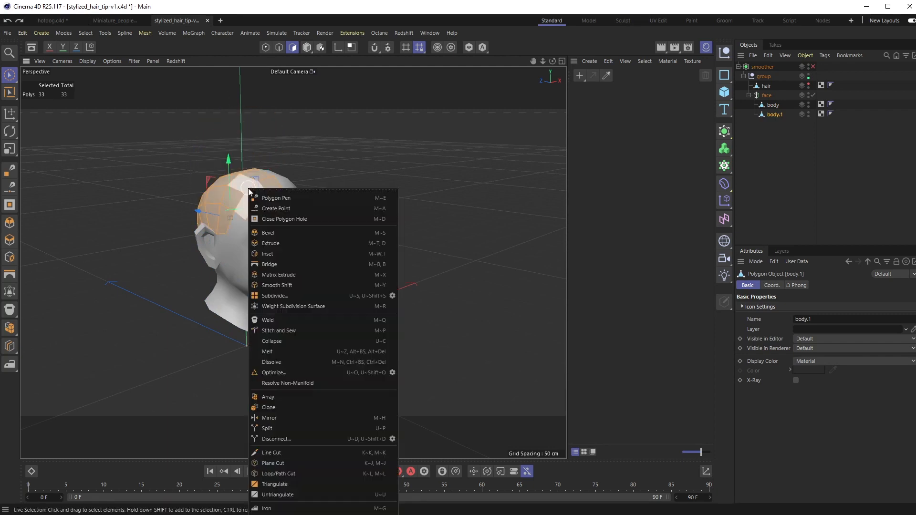
{"action": "left_click", "coordinate": [288, 246]}
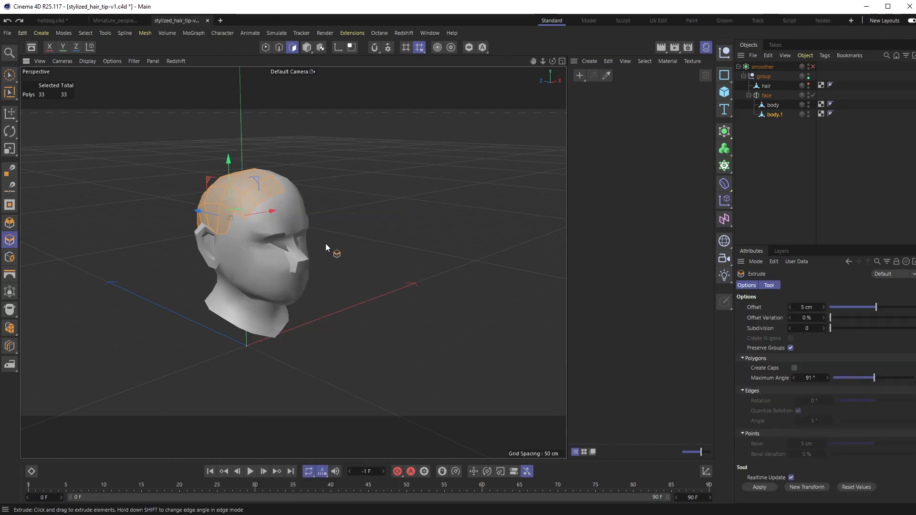
{"action": "left_click", "coordinate": [795, 368]}
{"action": "left_click_drag", "start_coordinate": [389, 302], "coordinate": [399, 301]}
{"action": "mouse_move", "coordinate": [241, 250]}
{"action": "left_mouse_down", "text": "alt"}
{"action": "mouse_move", "coordinate": [216, 239]}
{"action": "mouse_move", "coordinate": [204, 199]}
{"action": "mouse_move", "coordinate": [242, 238]}
{"action": "left_mouse_up", "text": "alt"}
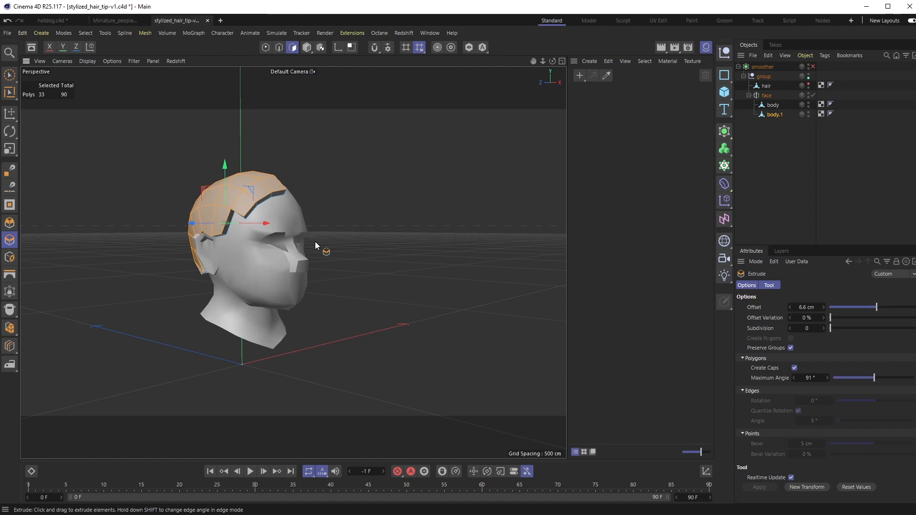
Undo the scalp extrusion and remove the split scalp object
{"action": "key", "text": "ctrl+z"}
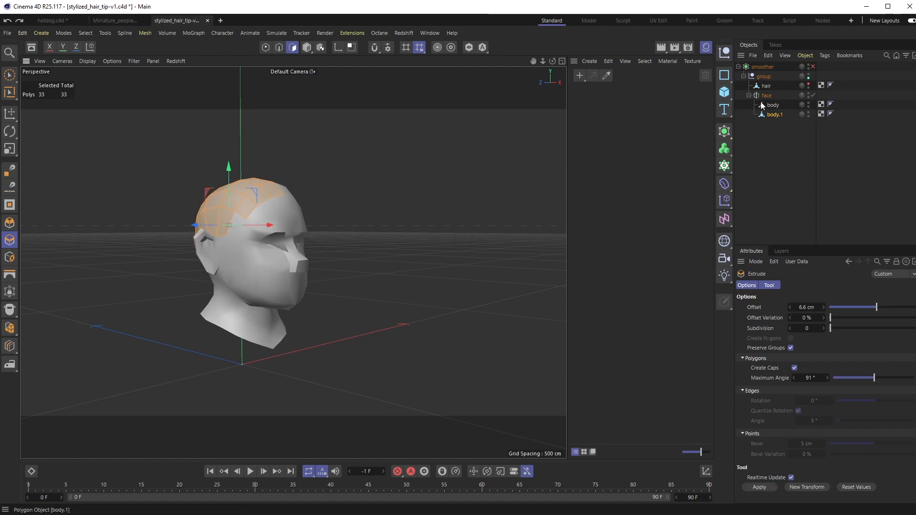
{"action": "left_click", "coordinate": [782, 113]}
{"action": "key", "text": "Delete"}
{"action": "key", "text": "ctrl+z"}
{"action": "key", "text": "ctrl+z"}
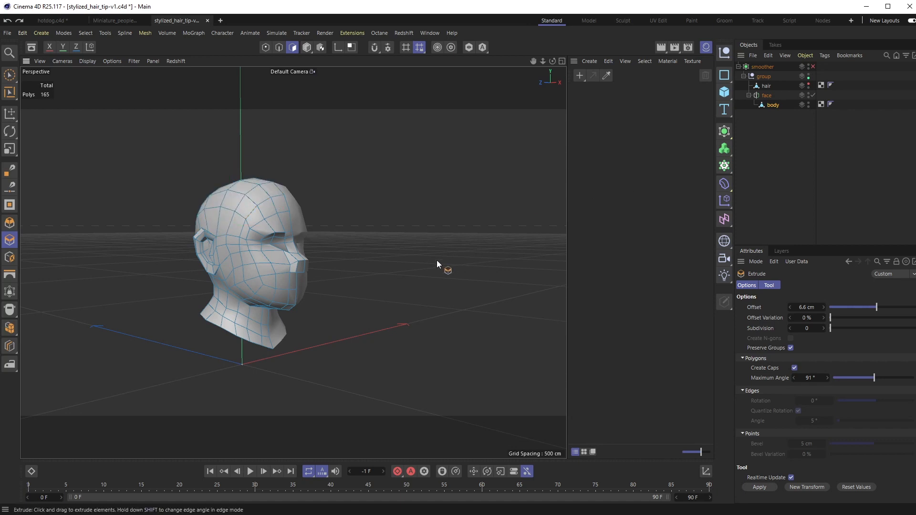
{"action": "left_click_drag", "start_coordinate": [362, 218], "coordinate": [263, 250], "text": "alt"}
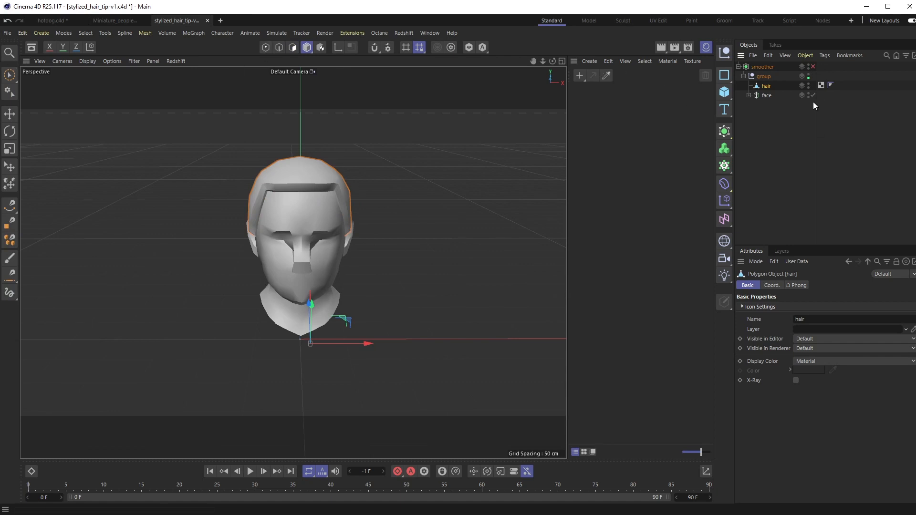
{"action": "left_click", "coordinate": [765, 96]}
{"action": "left_click", "coordinate": [764, 77]}
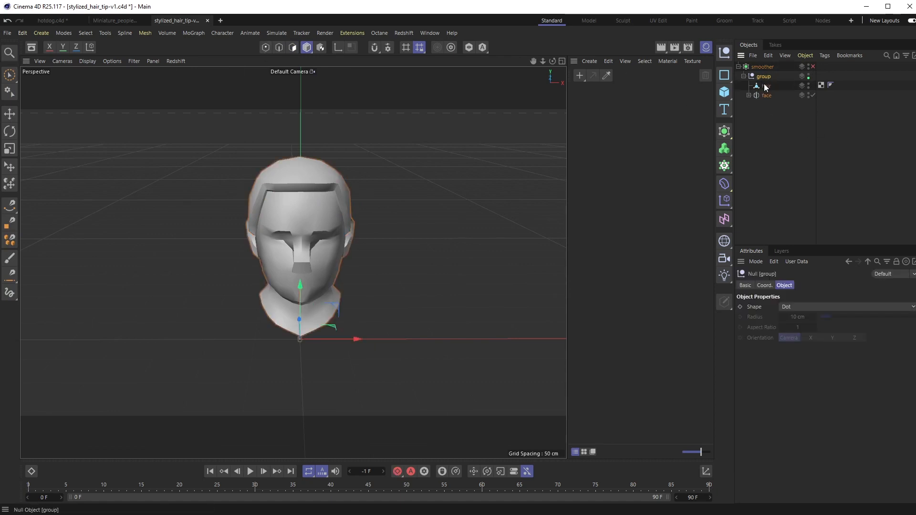
{"action": "left_click_drag", "start_coordinate": [453, 268], "coordinate": [368, 42], "text": "alt"}
{"action": "left_click", "coordinate": [772, 115]}
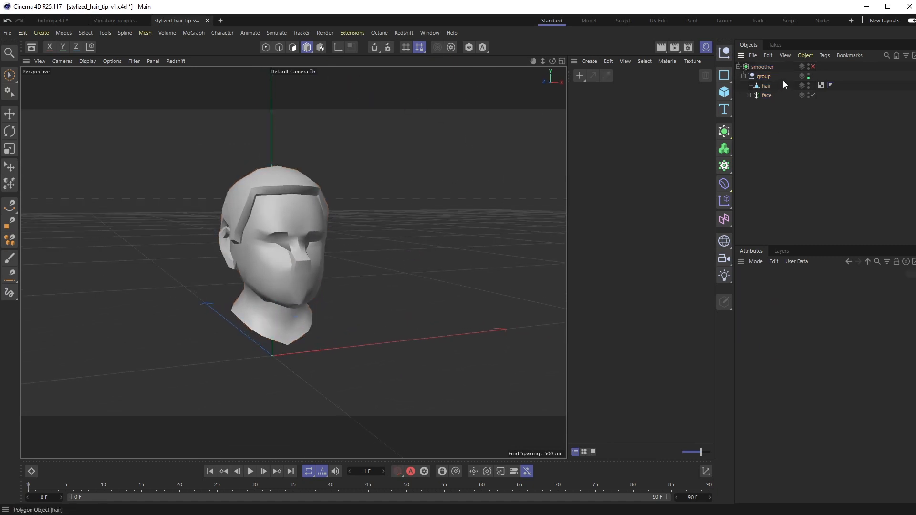
Move the hair object out of the smoother's group to the top of the hierarchy and re-enable the smoother
{"action": "left_click", "coordinate": [765, 86]}
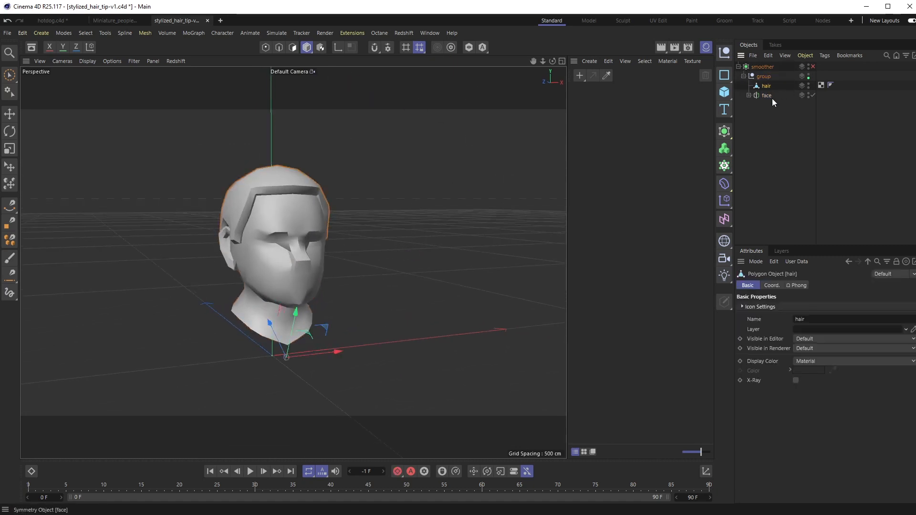
{"action": "left_click_drag", "start_coordinate": [762, 68], "coordinate": [762, 66]}
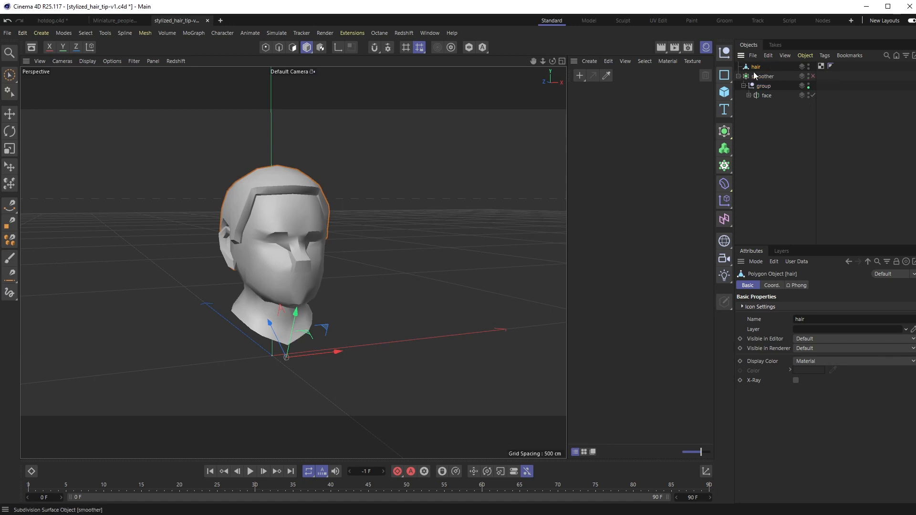
{"action": "left_click", "coordinate": [748, 77]}
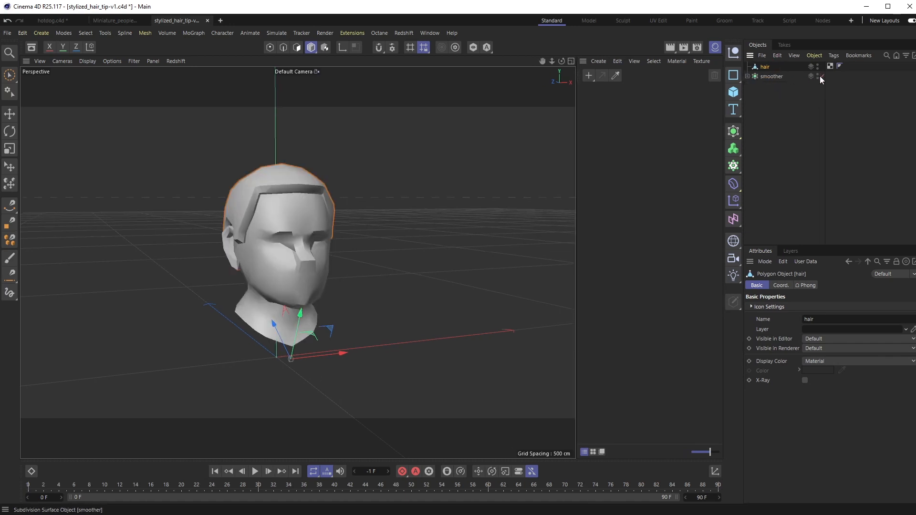
{"action": "left_click", "coordinate": [820, 76]}
{"action": "left_click", "coordinate": [788, 110]}
{"action": "left_click_drag", "start_coordinate": [337, 265], "coordinate": [285, 274], "text": "alt"}
{"action": "left_click_drag", "start_coordinate": [367, 172], "coordinate": [329, 231], "text": "alt"}
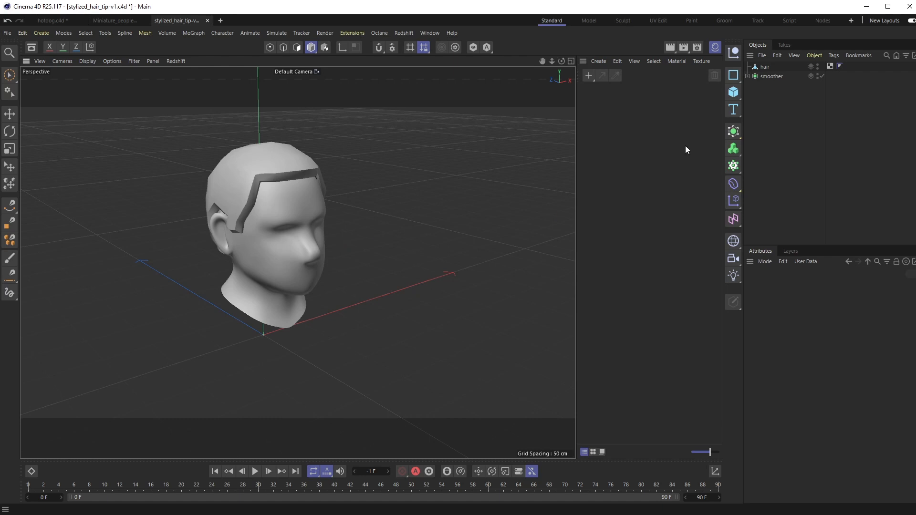
{"action": "left_click_drag", "start_coordinate": [734, 106], "coordinate": [335, 195]}
{"action": "left_click_drag", "start_coordinate": [506, 193], "coordinate": [322, 207], "text": "alt"}
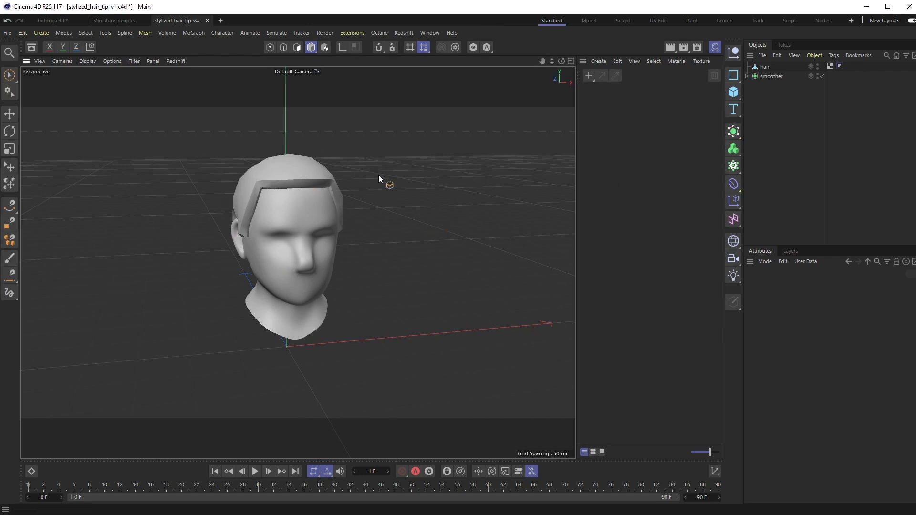
Add a Cloner and a Sphere primitive to the scene
{"action": "left_click", "coordinate": [734, 166]}
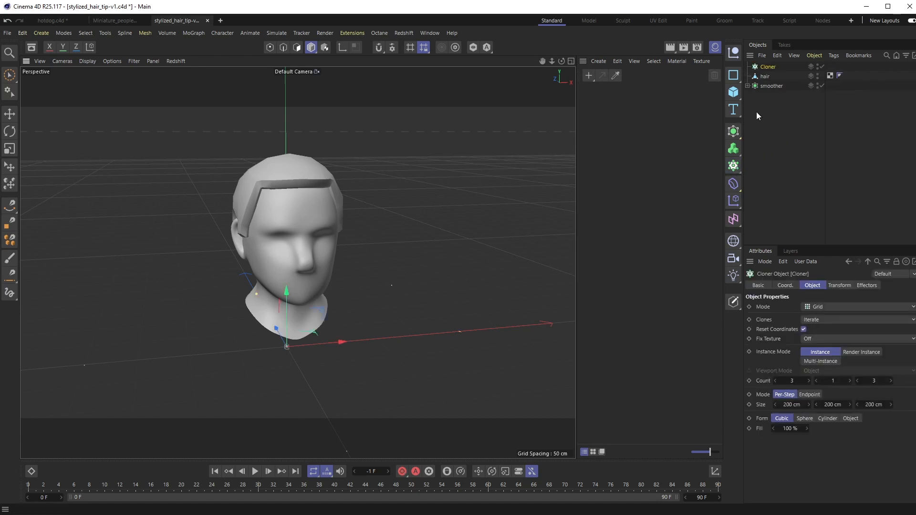
{"action": "left_click", "coordinate": [733, 98]}
{"action": "left_click", "coordinate": [833, 136]}
Scale the sphere down to a radius of about 10.4 cm and set its segments to 8
{"action": "key", "text": "t"}
{"action": "left_click_drag", "start_coordinate": [450, 204], "coordinate": [272, 410]}
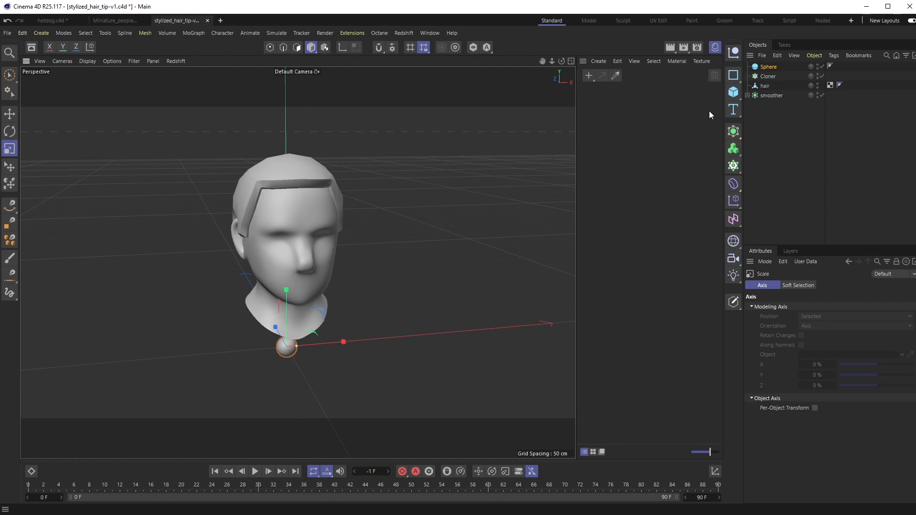
{"action": "left_click", "coordinate": [768, 68]}
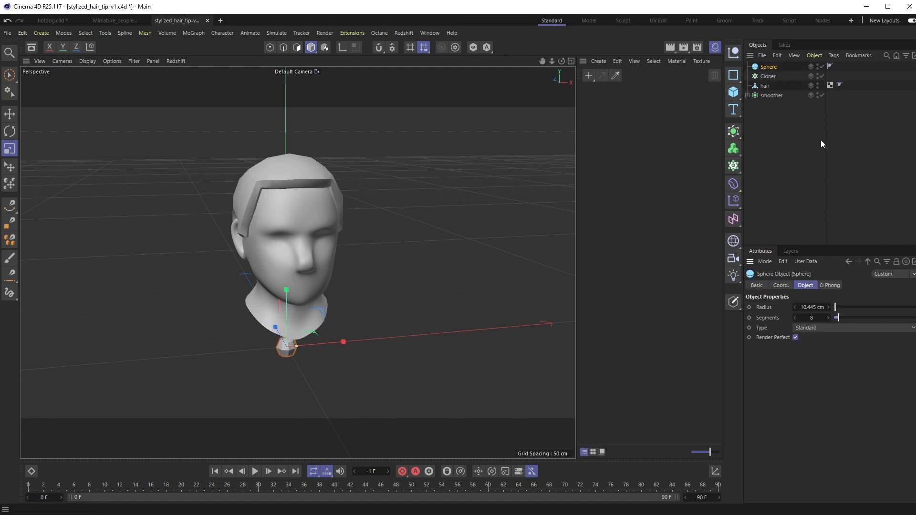
Nest the Sphere under the Cloner and set the Cloner's mode to Object
{"action": "left_click_drag", "start_coordinate": [768, 69], "coordinate": [769, 77]}
{"action": "left_click", "coordinate": [768, 67]}
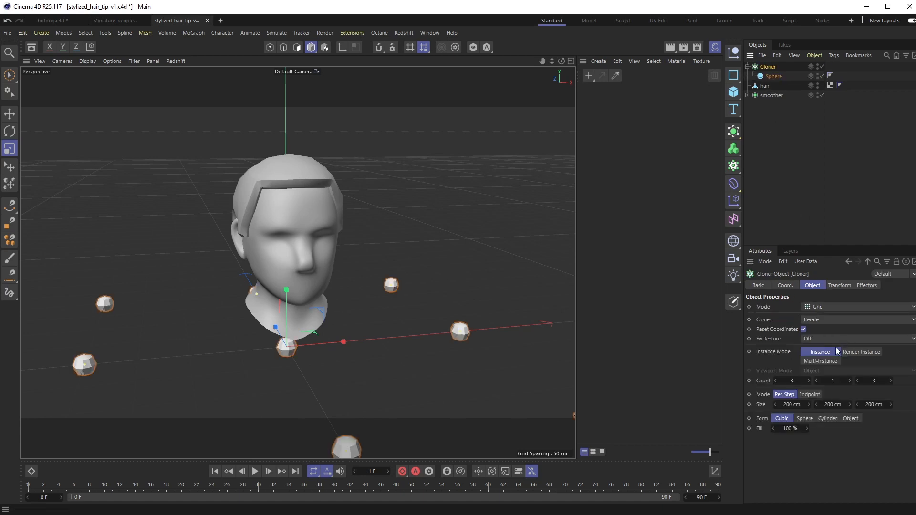
{"action": "left_click", "coordinate": [818, 309]}
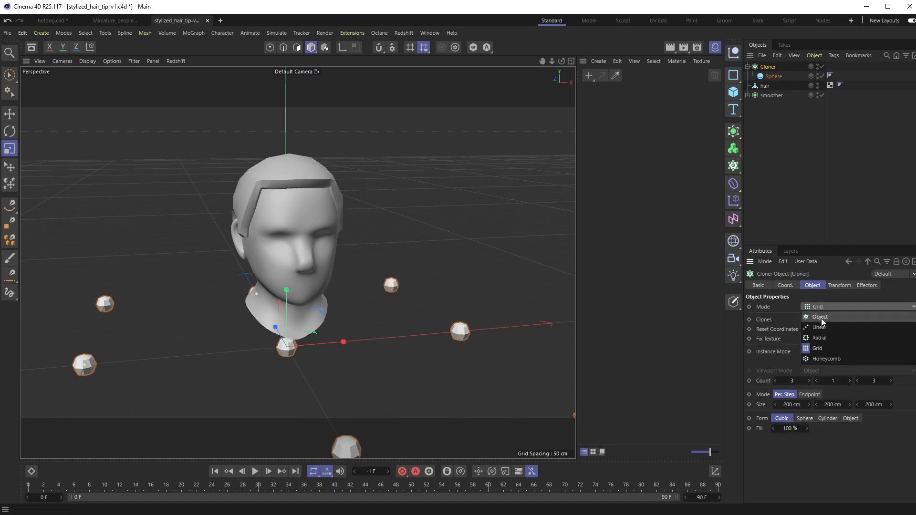
{"action": "left_click", "coordinate": [818, 311]}
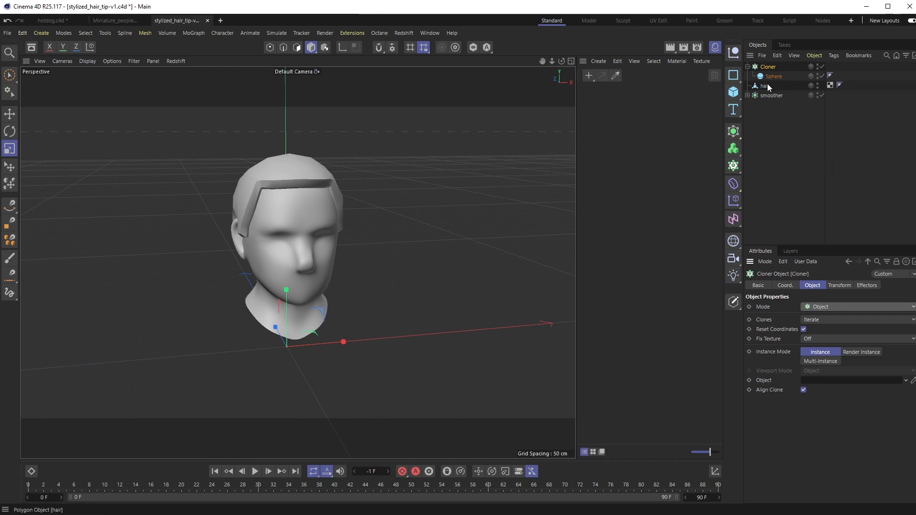
Assign the hair mesh as the Cloner's object and set the distribution to Vertex
{"action": "left_click_drag", "start_coordinate": [768, 88], "coordinate": [824, 299]}
{"action": "left_click_drag", "start_coordinate": [818, 384], "coordinate": [819, 385]}
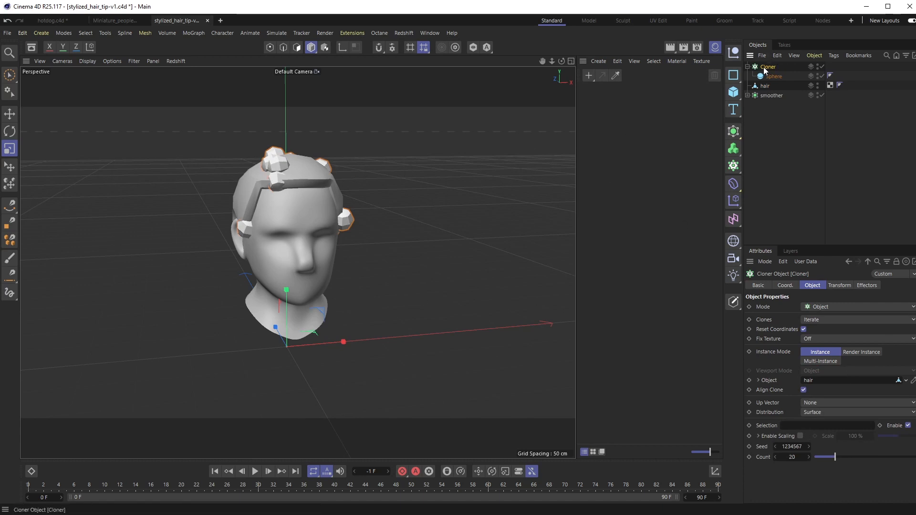
{"action": "left_click", "coordinate": [845, 413]}
{"action": "left_click", "coordinate": [840, 426]}
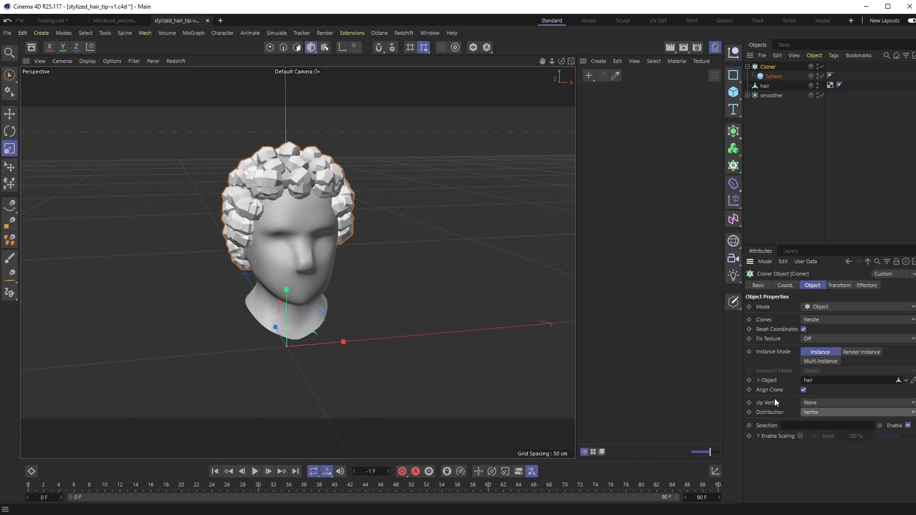
Examine the sphere curls cloned over the head from several angles and distances
{"action": "mouse_move", "coordinate": [336, 280]}
{"action": "left_mouse_down", "text": "alt"}
{"action": "mouse_move", "coordinate": [322, 253]}
{"action": "mouse_move", "coordinate": [330, 267]}
{"action": "left_mouse_up", "text": "alt"}
{"action": "scroll", "coordinate": [294, 230], "scroll_direction": "up", "scroll_amount": 3}
{"action": "scroll", "coordinate": [300, 230], "scroll_direction": "up", "scroll_amount": 2}
{"action": "mouse_move", "coordinate": [305, 233]}
{"action": "left_mouse_down", "text": "alt"}
{"action": "mouse_move", "coordinate": [423, 215]}
{"action": "mouse_move", "coordinate": [382, 228]}
{"action": "mouse_move", "coordinate": [292, 228]}
{"action": "mouse_move", "coordinate": [459, 226]}
{"action": "mouse_move", "coordinate": [308, 221]}
{"action": "mouse_move", "coordinate": [342, 222]}
{"action": "mouse_move", "coordinate": [359, 253]}
{"action": "mouse_move", "coordinate": [396, 252]}
{"action": "mouse_move", "coordinate": [273, 275]}
{"action": "mouse_move", "coordinate": [349, 282]}
{"action": "mouse_move", "coordinate": [337, 237]}
{"action": "mouse_move", "coordinate": [365, 256]}
{"action": "mouse_move", "coordinate": [326, 242]}
{"action": "mouse_move", "coordinate": [327, 266]}
{"action": "mouse_move", "coordinate": [351, 268]}
{"action": "mouse_move", "coordinate": [376, 296]}
{"action": "left_mouse_up", "text": "alt"}
{"action": "scroll", "coordinate": [310, 228], "scroll_direction": "down", "scroll_amount": 4}
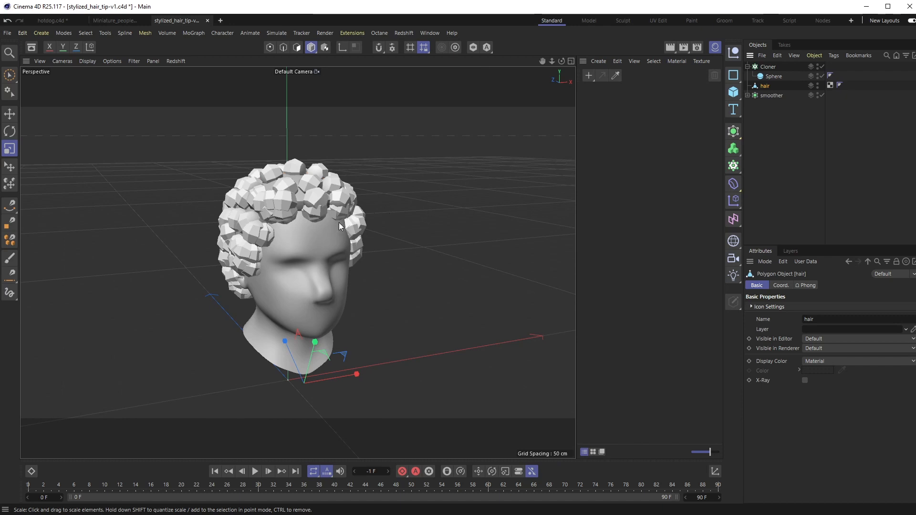
{"action": "left_click_drag", "start_coordinate": [325, 241], "coordinate": [274, 205], "text": "alt"}
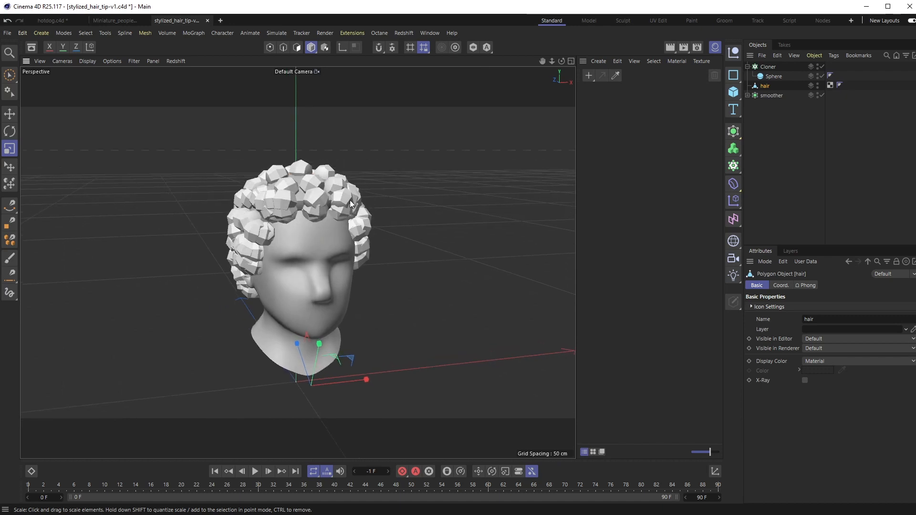
{"action": "left_click_drag", "start_coordinate": [374, 219], "coordinate": [348, 219], "text": "alt"}
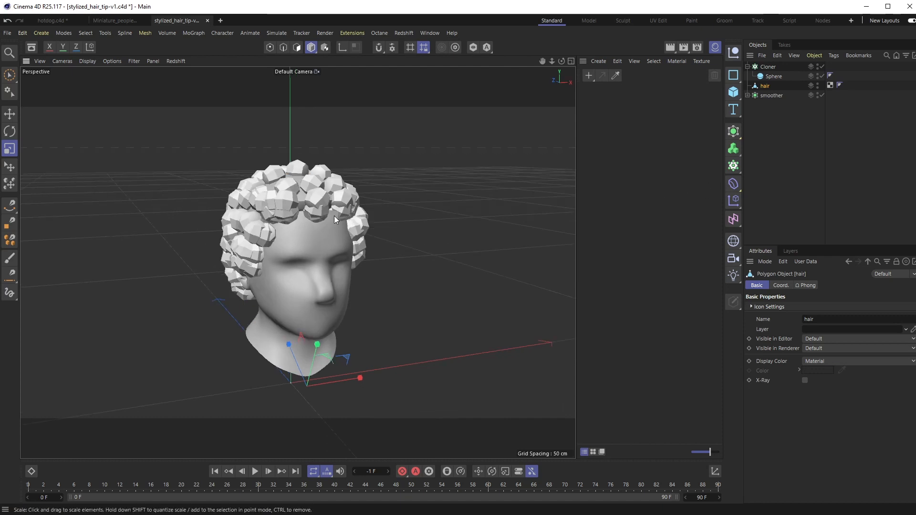
Add a Volume Builder and nest both the Cloner and the hair mesh under it
{"action": "left_click", "coordinate": [747, 66]}
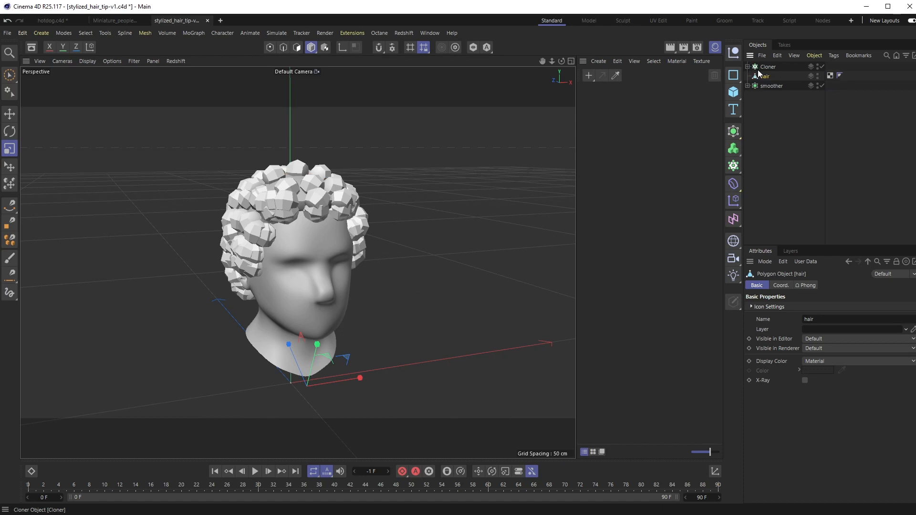
{"action": "left_click", "coordinate": [769, 67]}
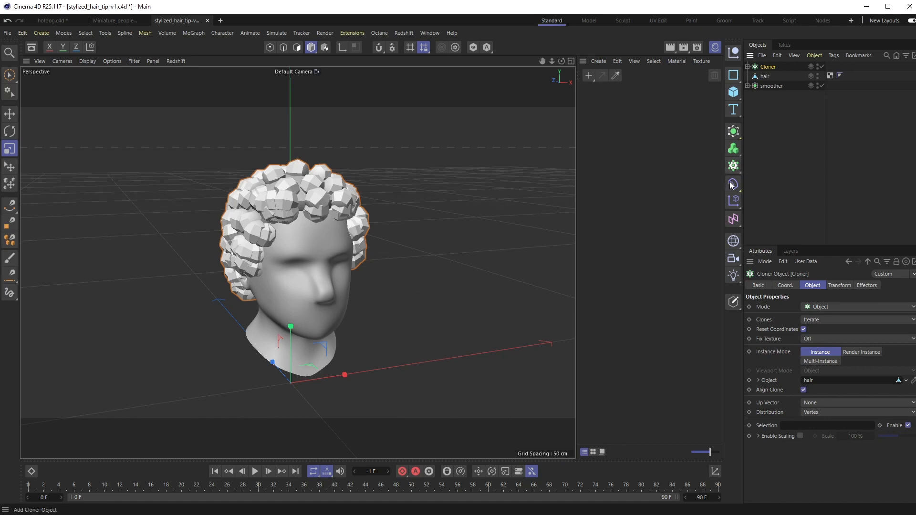
{"action": "left_click_drag", "start_coordinate": [737, 147], "coordinate": [786, 162]}
{"action": "left_click", "coordinate": [771, 85]}
{"action": "left_click", "coordinate": [768, 78], "text": "ctrl"}
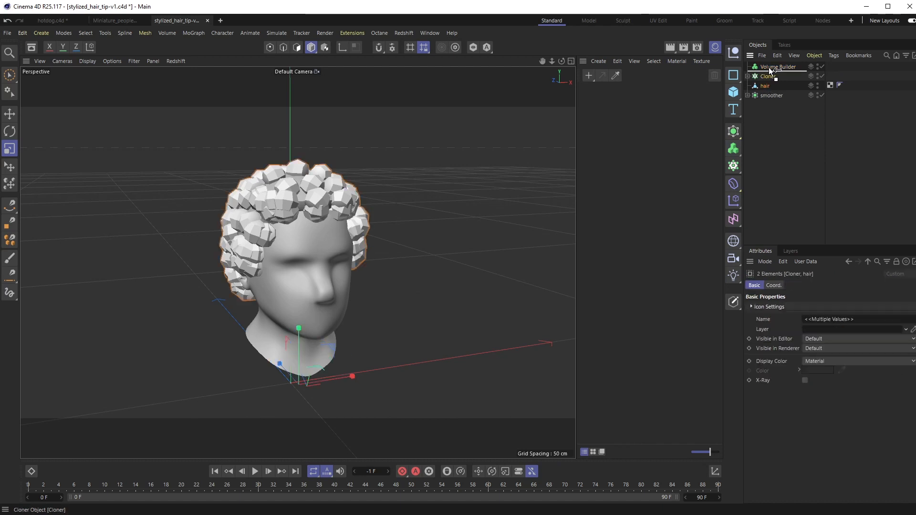
{"action": "left_click_drag", "start_coordinate": [770, 71], "coordinate": [769, 70]}
{"action": "left_click_drag", "start_coordinate": [352, 287], "coordinate": [313, 248], "text": "alt"}
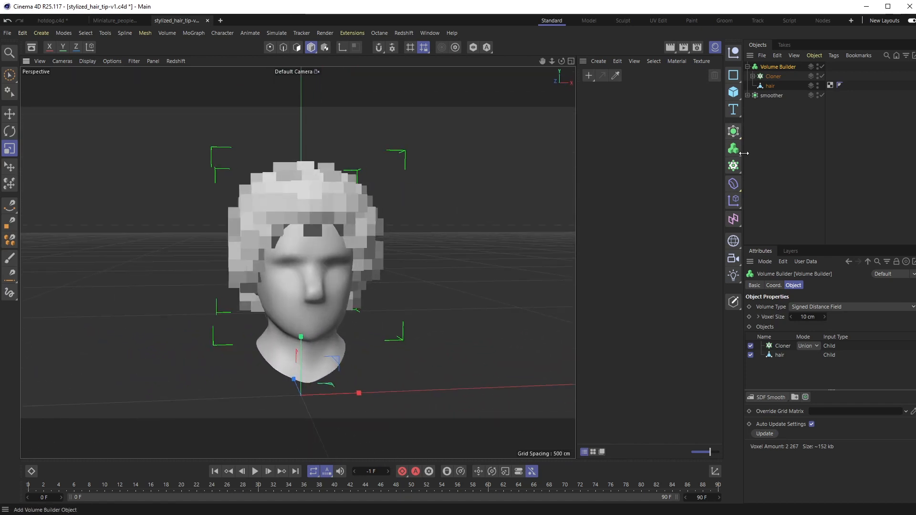
Add a Volume Mesher and nest the Volume Builder under it
{"action": "left_click", "coordinate": [735, 150]}
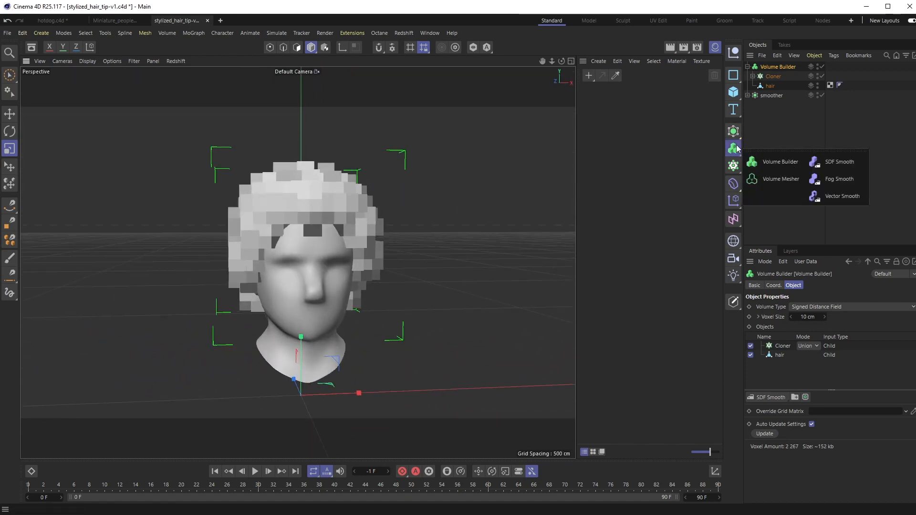
{"action": "left_click", "coordinate": [770, 180]}
{"action": "left_click", "coordinate": [747, 76]}
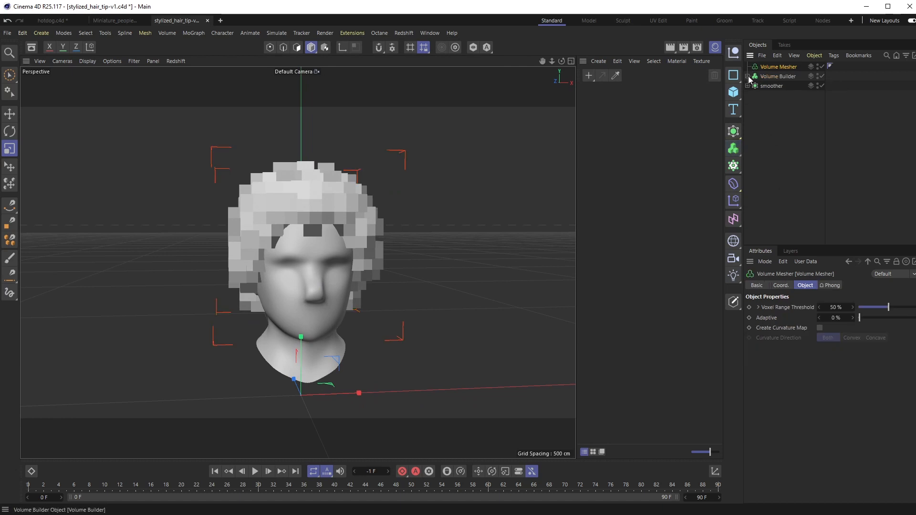
{"action": "left_click_drag", "start_coordinate": [777, 77], "coordinate": [761, 70]}
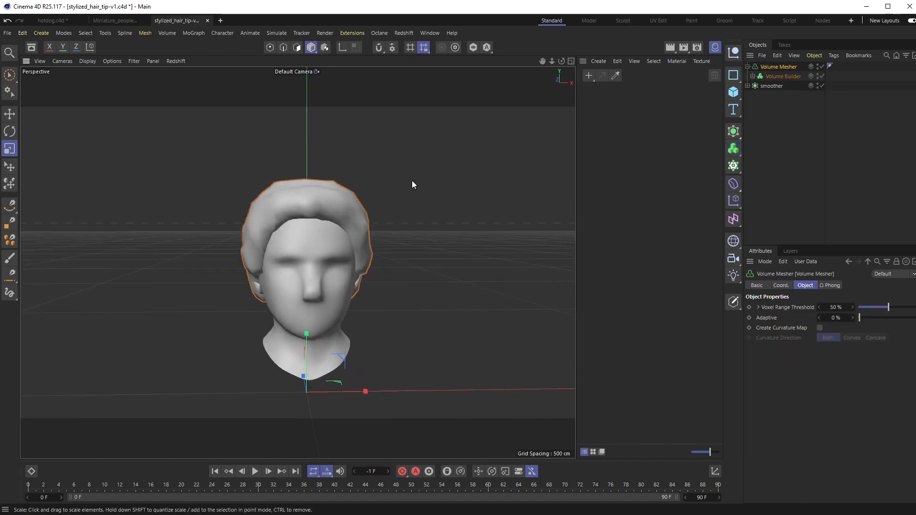
Reduce the Volume Builder's voxel size to bring out the individual curls in the meshed hair
{"action": "left_click", "coordinate": [753, 76]}
{"action": "left_click", "coordinate": [782, 76]}
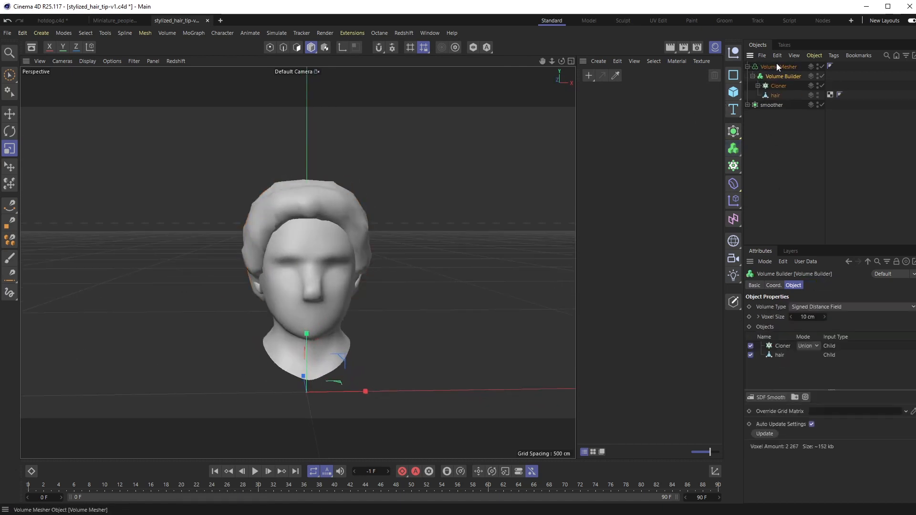
{"action": "left_click_drag", "start_coordinate": [810, 317], "coordinate": [770, 317]}
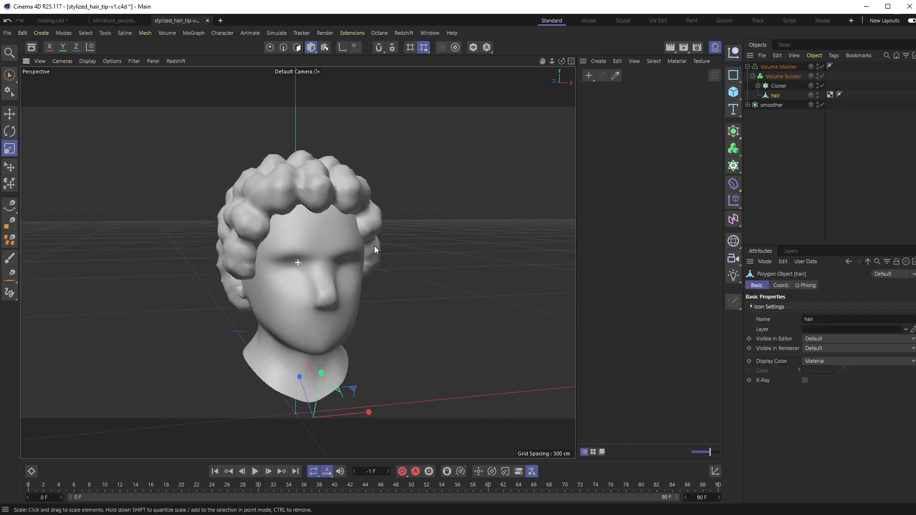
{"action": "mouse_move", "coordinate": [375, 245]}
{"action": "left_mouse_down", "text": "alt"}
{"action": "mouse_move", "coordinate": [333, 269]}
{"action": "mouse_move", "coordinate": [351, 261]}
{"action": "mouse_move", "coordinate": [366, 270]}
{"action": "mouse_move", "coordinate": [325, 224]}
{"action": "mouse_move", "coordinate": [381, 225]}
{"action": "mouse_move", "coordinate": [350, 234]}
{"action": "mouse_move", "coordinate": [377, 238]}
{"action": "left_mouse_up", "text": "alt"}
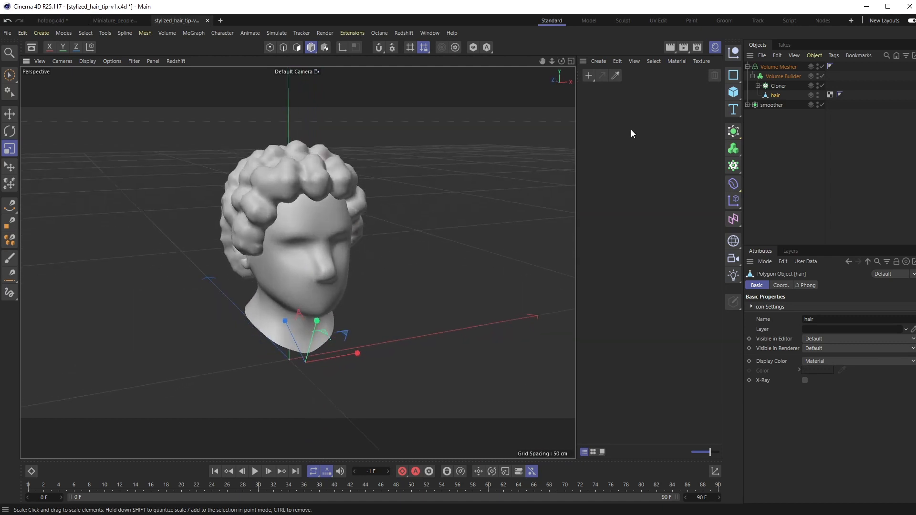
Set the Volume Mesher's voxel range threshold to 71% and its adaptive value to 36.4%
{"action": "left_click", "coordinate": [778, 66]}
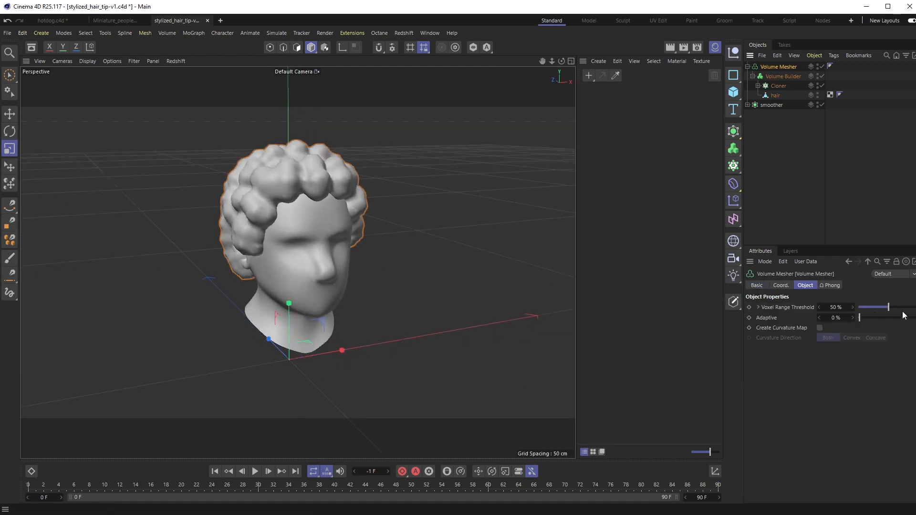
{"action": "mouse_move", "coordinate": [888, 307]}
{"action": "left_mouse_down"}
{"action": "mouse_move", "coordinate": [902, 308]}
{"action": "mouse_move", "coordinate": [873, 322]}
{"action": "mouse_move", "coordinate": [892, 323]}
{"action": "mouse_move", "coordinate": [880, 319]}
{"action": "left_mouse_up"}
{"action": "left_click_drag", "start_coordinate": [416, 276], "coordinate": [439, 278], "text": "alt"}
Display the model with Gouraud Shading (Lines) and inspect the polygon layout of the meshed curls
{"action": "left_click", "coordinate": [87, 61]}
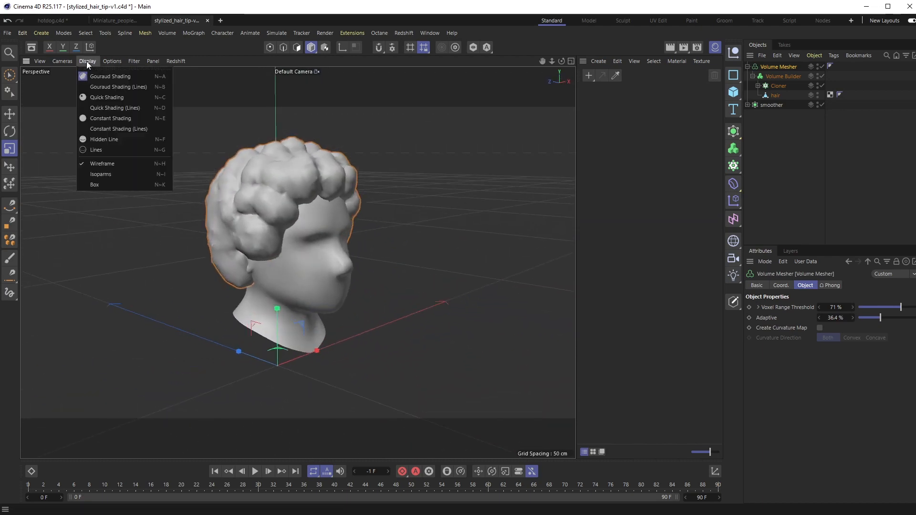
{"action": "left_click", "coordinate": [112, 82]}
{"action": "left_click_drag", "start_coordinate": [309, 182], "coordinate": [195, 205], "text": "alt"}
{"action": "scroll", "coordinate": [291, 221], "scroll_direction": "up", "scroll_amount": 4}
{"action": "scroll", "coordinate": [292, 221], "scroll_direction": "up", "scroll_amount": 3}
{"action": "scroll", "coordinate": [239, 231], "scroll_direction": "down", "scroll_amount": 5}
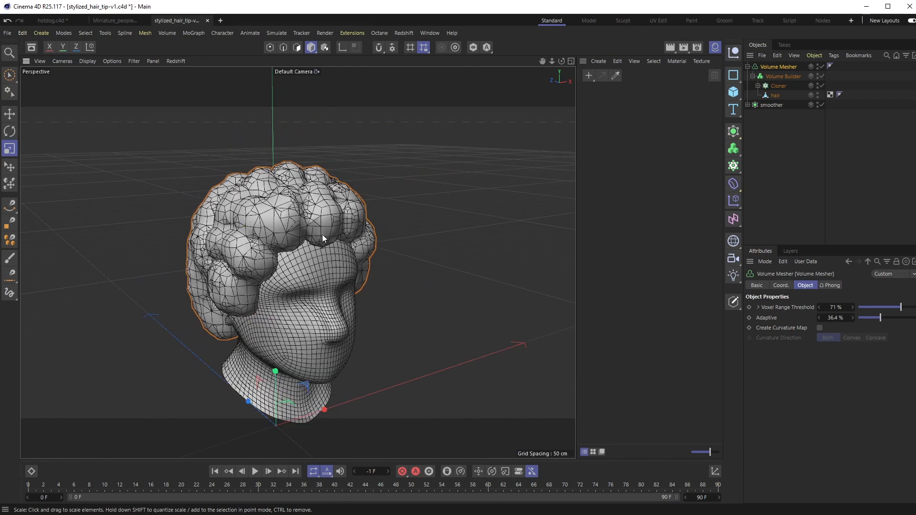
{"action": "middle_click_drag", "start_coordinate": [322, 234], "coordinate": [245, 244], "text": "alt"}
Return the viewport to plain Gouraud Shading and inspect the surface of the curls up close
{"action": "key", "text": "n"}
{"action": "key", "text": "a"}
{"action": "mouse_move", "coordinate": [161, 209]}
{"action": "left_mouse_down", "text": "alt"}
{"action": "mouse_move", "coordinate": [293, 223]}
{"action": "mouse_move", "coordinate": [354, 185]}
{"action": "mouse_move", "coordinate": [231, 190]}
{"action": "mouse_move", "coordinate": [195, 283]}
{"action": "left_mouse_up", "text": "alt"}
{"action": "scroll", "coordinate": [186, 276], "scroll_direction": "up", "scroll_amount": 5}
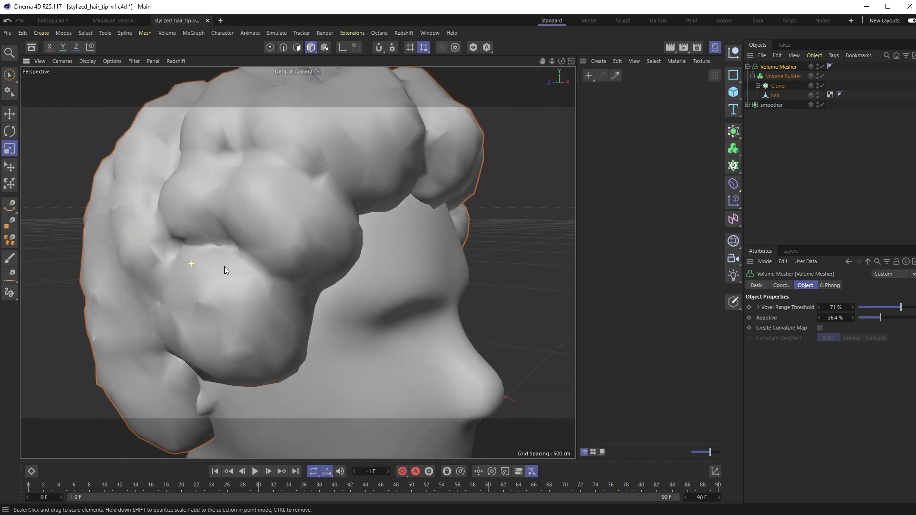
{"action": "scroll", "coordinate": [174, 256], "scroll_direction": "up", "scroll_amount": 3}
{"action": "scroll", "coordinate": [242, 230], "scroll_direction": "down", "scroll_amount": 6}
{"action": "left_click_drag", "start_coordinate": [219, 234], "coordinate": [292, 258], "text": "alt"}
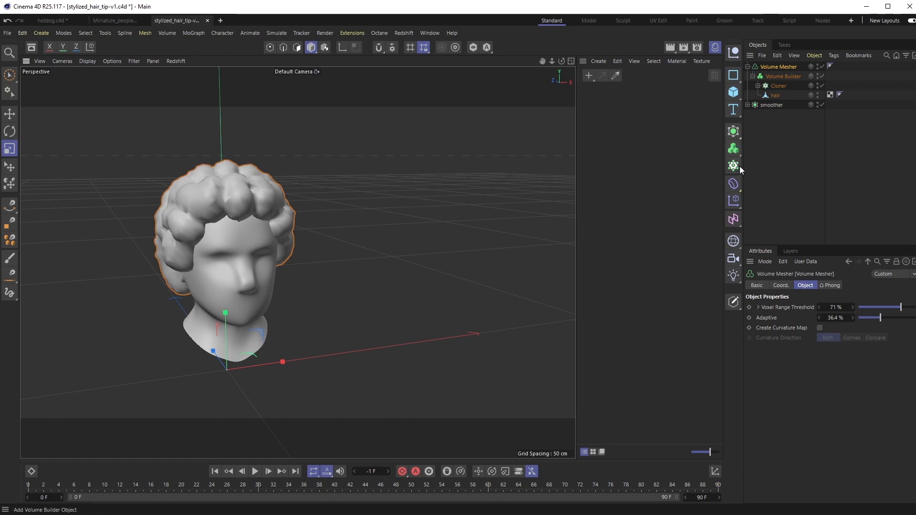
Add a Remesh generator and nest the Volume Mesher under it
{"action": "left_click", "coordinate": [732, 136]}
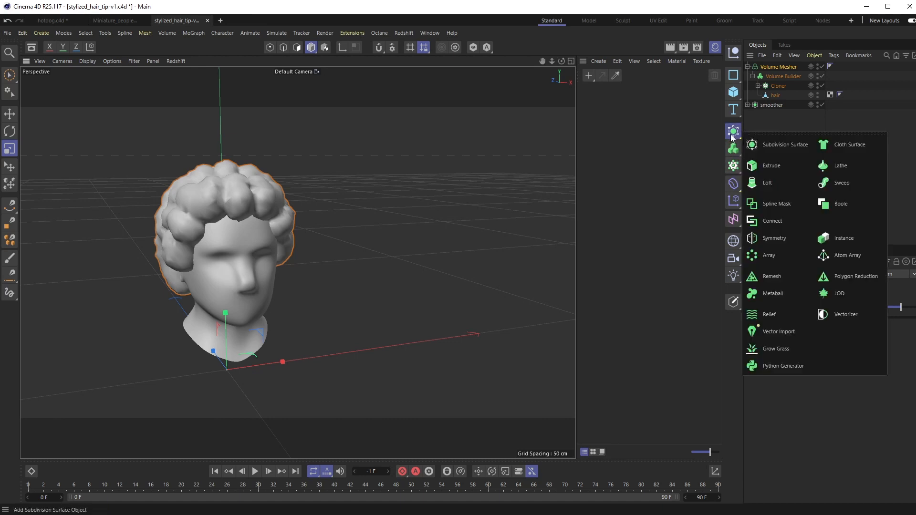
{"action": "left_click", "coordinate": [790, 277]}
{"action": "left_click", "coordinate": [748, 77]}
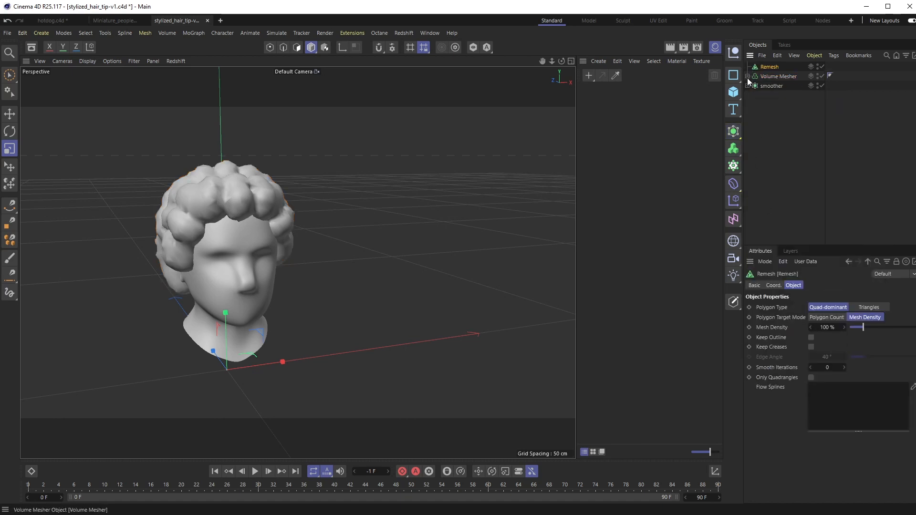
{"action": "left_click", "coordinate": [776, 78]}
{"action": "left_click_drag", "start_coordinate": [776, 74], "coordinate": [770, 68]}
{"action": "left_click", "coordinate": [769, 67]}
{"action": "left_click_drag", "start_coordinate": [417, 231], "coordinate": [258, 281], "text": "alt"}
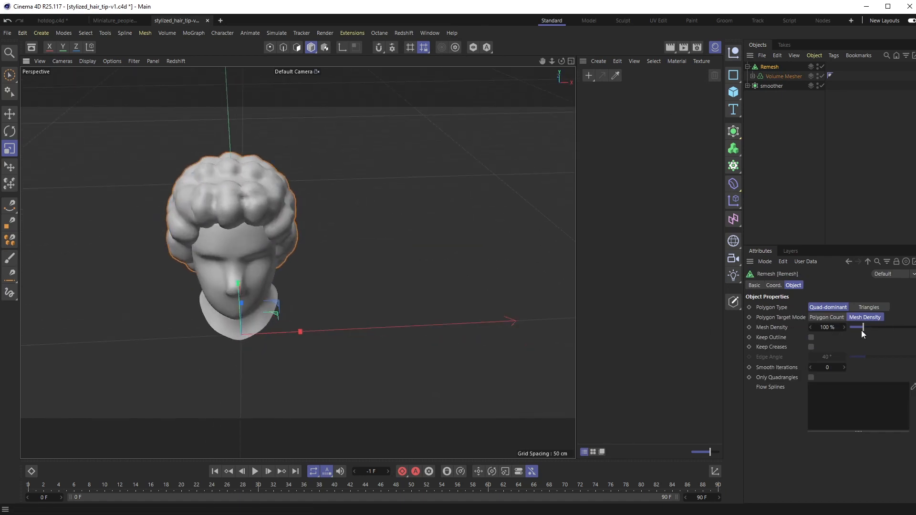
Show the model with Gouraud Shading (Lines) and set the Remesh mesh density to 10%
{"action": "left_click", "coordinate": [88, 61]}
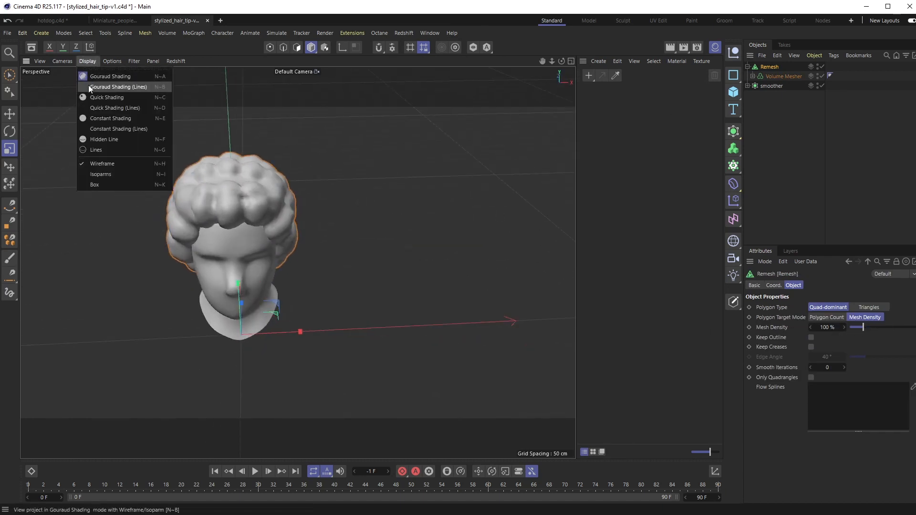
{"action": "left_click", "coordinate": [112, 86]}
{"action": "left_click_drag", "start_coordinate": [236, 231], "coordinate": [286, 236], "text": "alt"}
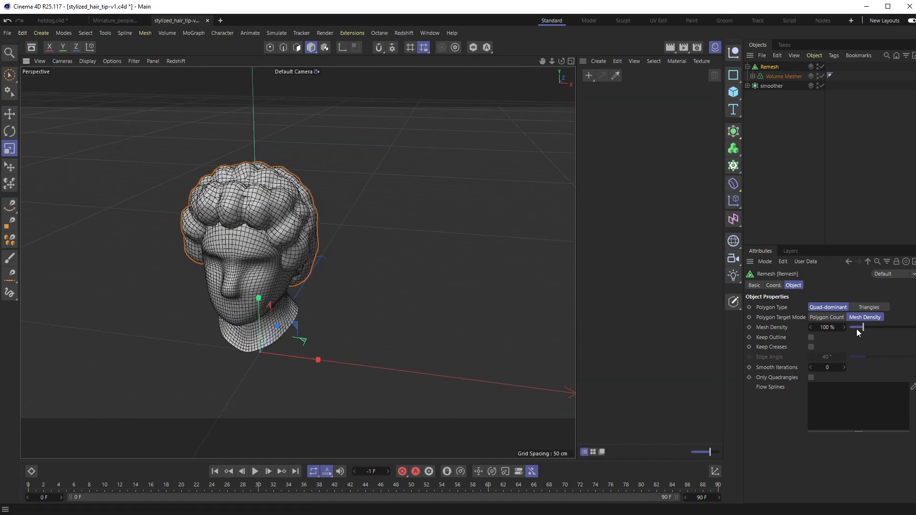
{"action": "left_click_drag", "start_coordinate": [856, 327], "coordinate": [860, 327]}
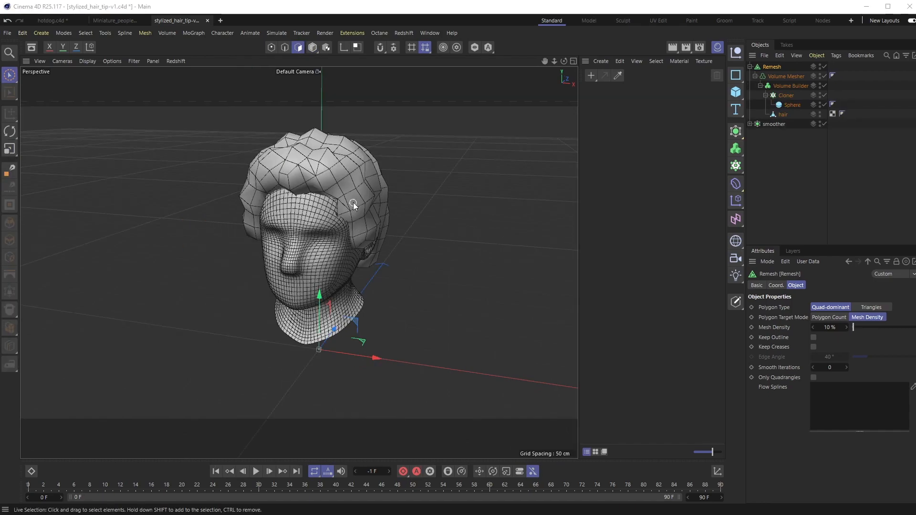
Examine the remeshed low-poly hair around the head from several angles
{"action": "left_click_drag", "start_coordinate": [352, 205], "coordinate": [241, 239], "text": "alt"}
{"action": "scroll", "coordinate": [241, 239], "scroll_direction": "up", "scroll_amount": 5}
{"action": "left_click_drag", "start_coordinate": [184, 240], "coordinate": [210, 243], "text": "alt"}
{"action": "middle_click_drag", "start_coordinate": [176, 254], "coordinate": [275, 237], "text": "alt"}
{"action": "right_click_drag", "start_coordinate": [261, 237], "coordinate": [190, 245], "text": "alt"}
{"action": "left_click_drag", "start_coordinate": [190, 246], "coordinate": [240, 252], "text": "alt"}
{"action": "middle_click_drag", "start_coordinate": [206, 243], "coordinate": [253, 222], "text": "alt"}
{"action": "scroll", "coordinate": [234, 219], "scroll_direction": "up", "scroll_amount": 3}
{"action": "left_click_drag", "start_coordinate": [221, 222], "coordinate": [249, 232], "text": "alt"}
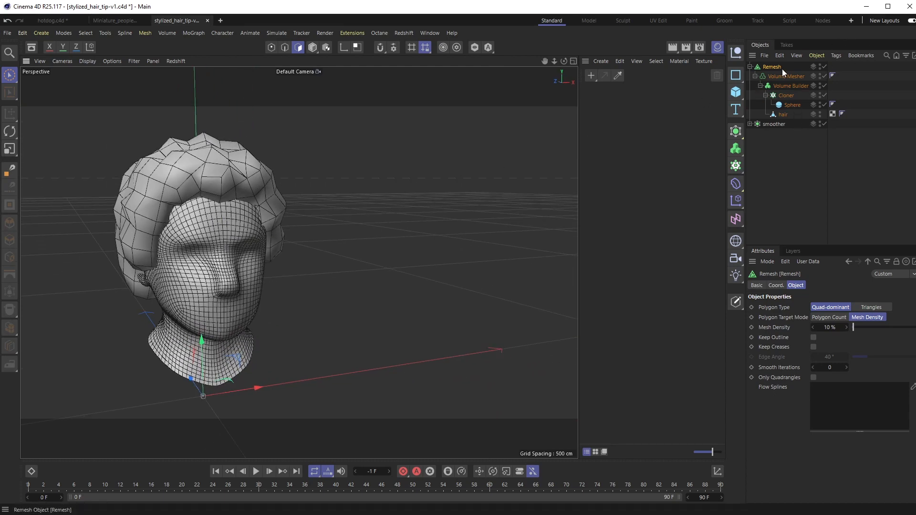
Scale down the Sphere inside the Cloner to make the curls smaller
{"action": "left_click", "coordinate": [790, 104]}
{"action": "key", "text": "t"}
{"action": "left_click_drag", "start_coordinate": [374, 257], "coordinate": [242, 349]}
{"action": "mouse_move", "coordinate": [278, 228]}
{"action": "left_mouse_down", "text": "alt"}
{"action": "mouse_move", "coordinate": [322, 219]}
{"action": "mouse_move", "coordinate": [277, 231]}
{"action": "left_mouse_up", "text": "alt"}
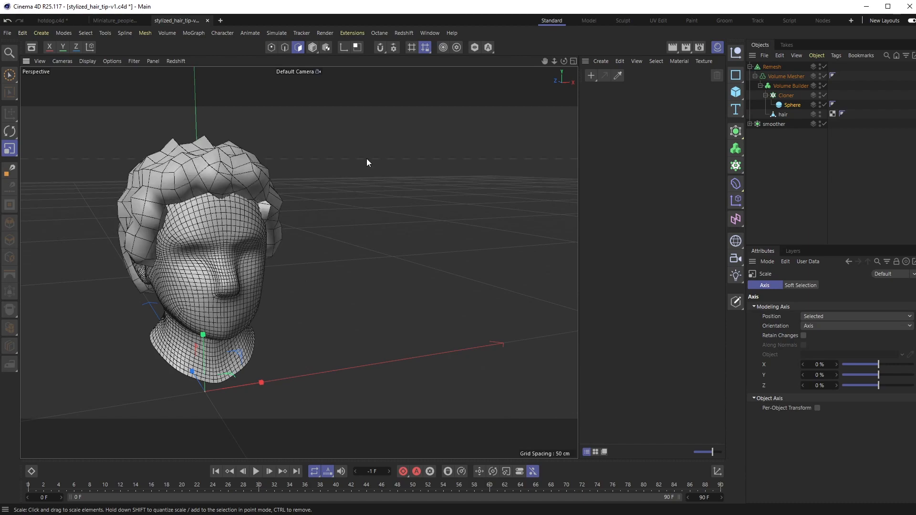
{"action": "left_click_drag", "start_coordinate": [209, 182], "coordinate": [253, 249], "text": "alt"}
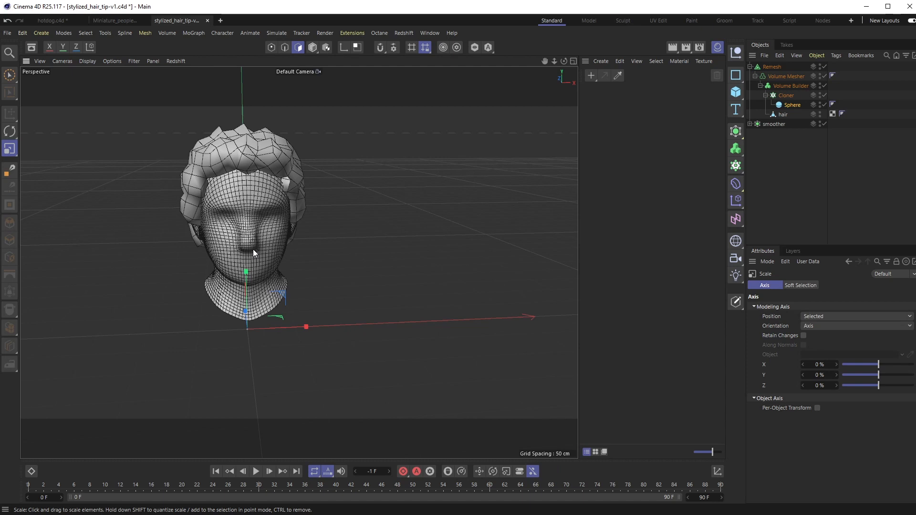
{"action": "left_click_drag", "start_coordinate": [253, 249], "coordinate": [271, 216], "text": "alt"}
{"action": "scroll", "coordinate": [272, 190], "scroll_direction": "up", "scroll_amount": 3}
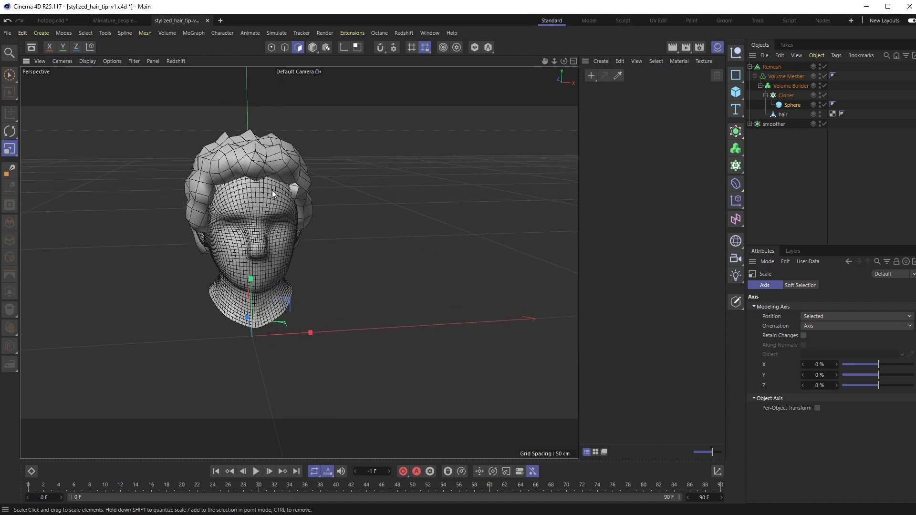
Unhide the body.1 jaw mesh in the smoother hierarchy and extrude its polygons by 10.9 cm with 1 subdivision
{"action": "left_click", "coordinate": [751, 124]}
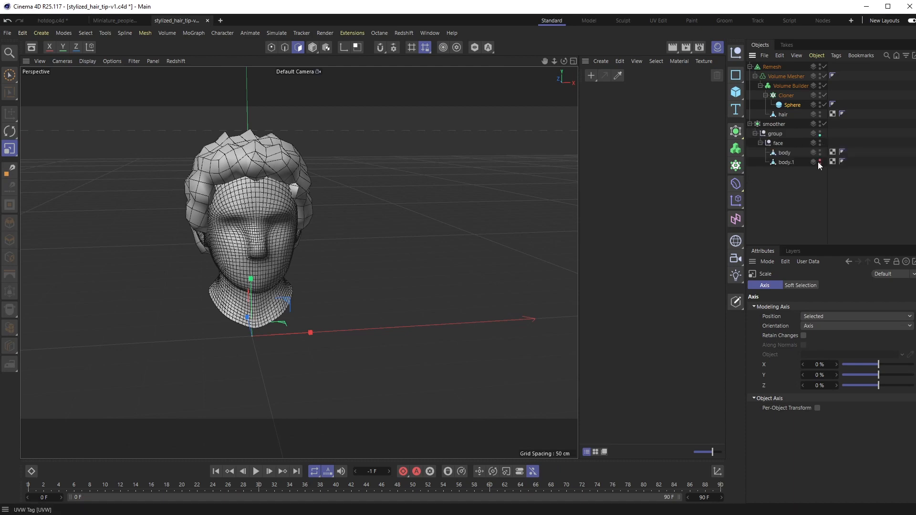
{"action": "left_click", "coordinate": [820, 162]}
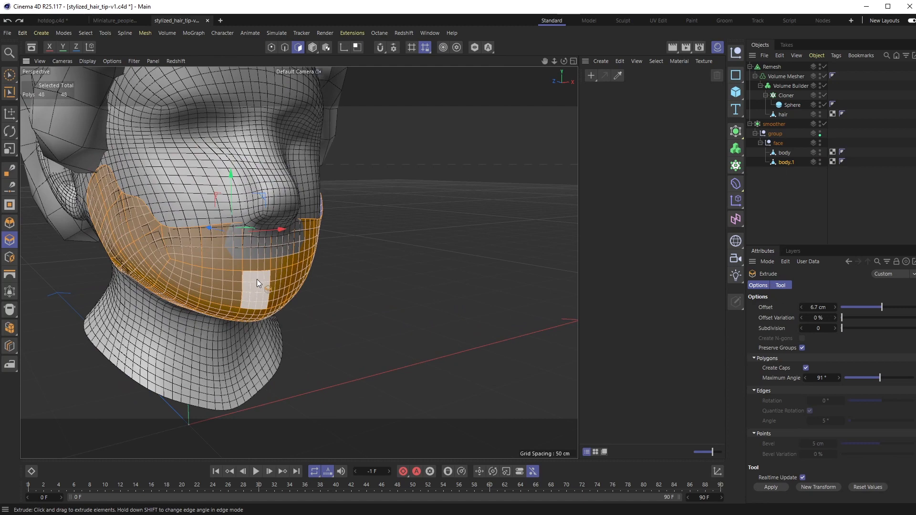
{"action": "scroll", "coordinate": [253, 278], "scroll_direction": "up", "scroll_amount": 1}
{"action": "left_click_drag", "start_coordinate": [278, 333], "coordinate": [301, 333]}
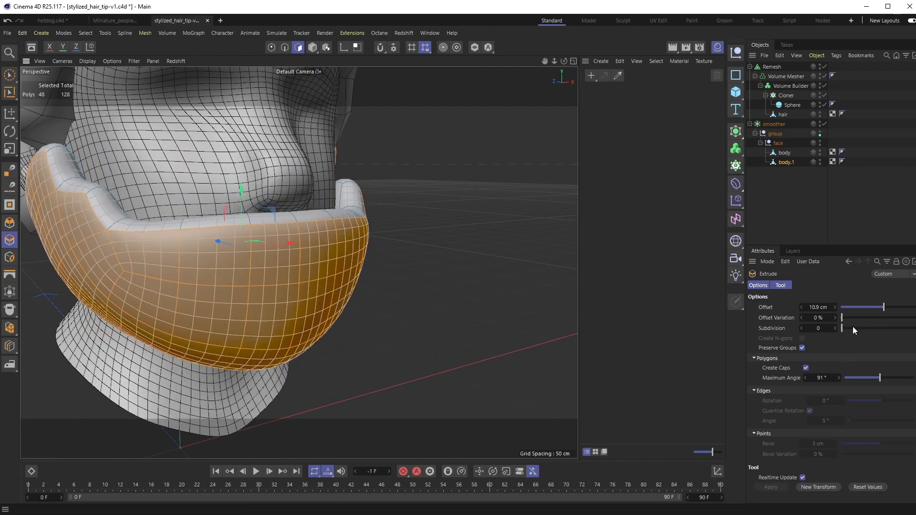
{"action": "left_click_drag", "start_coordinate": [841, 329], "coordinate": [849, 328]}
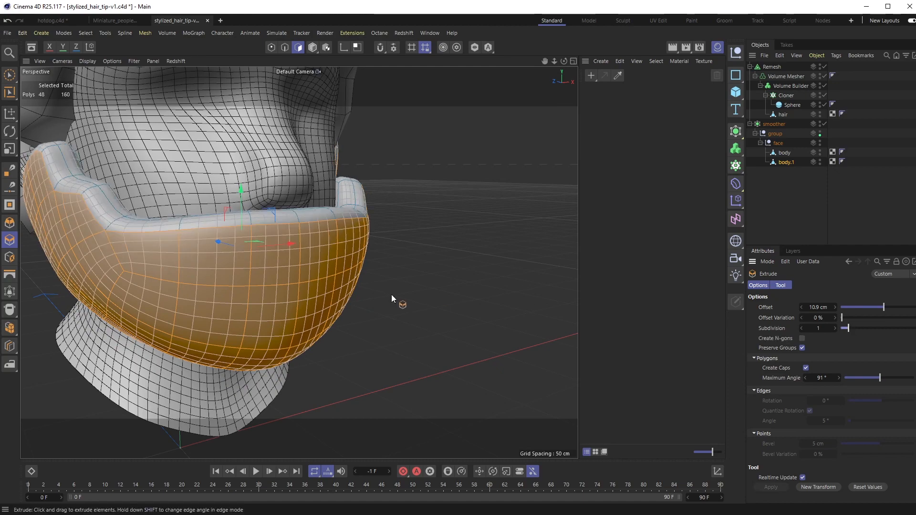
{"action": "scroll", "coordinate": [389, 298], "scroll_direction": "down", "scroll_amount": 5}
{"action": "left_click_drag", "start_coordinate": [379, 289], "coordinate": [430, 255], "text": "alt"}
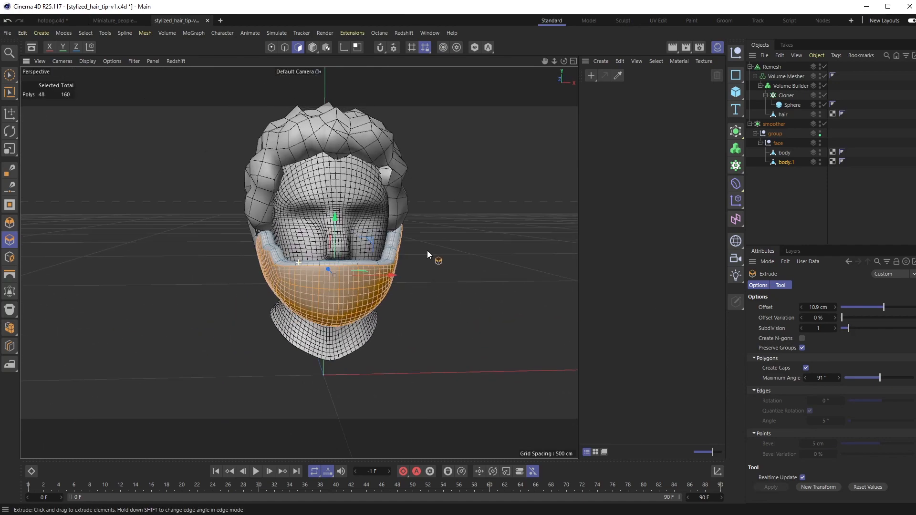
Move the body.1 beard mesh into the Volume Builder, between the Cloner and the hair mesh
{"action": "left_click_drag", "start_coordinate": [794, 164], "coordinate": [782, 113]}
{"action": "left_click_drag", "start_coordinate": [448, 228], "coordinate": [402, 223], "text": "alt"}
{"action": "left_click_drag", "start_coordinate": [508, 242], "coordinate": [388, 260], "text": "alt"}
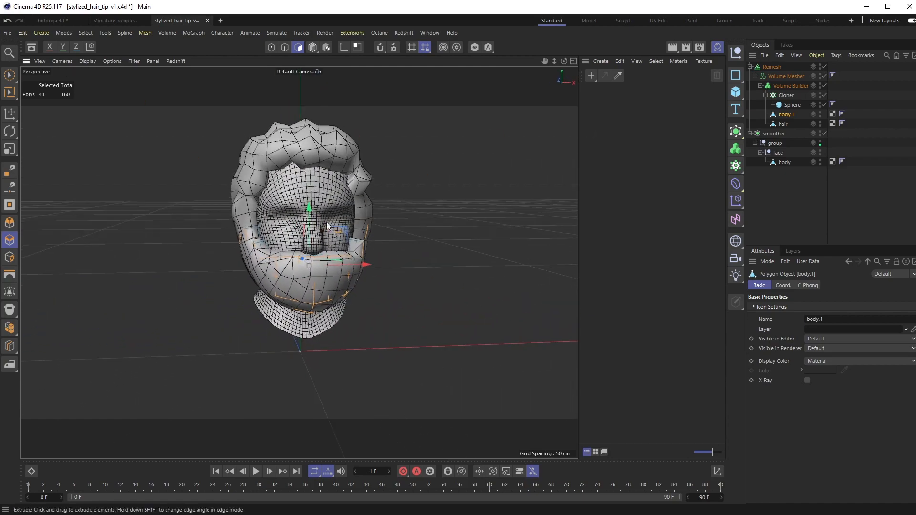
{"action": "left_click_drag", "start_coordinate": [317, 224], "coordinate": [388, 219], "text": "alt"}
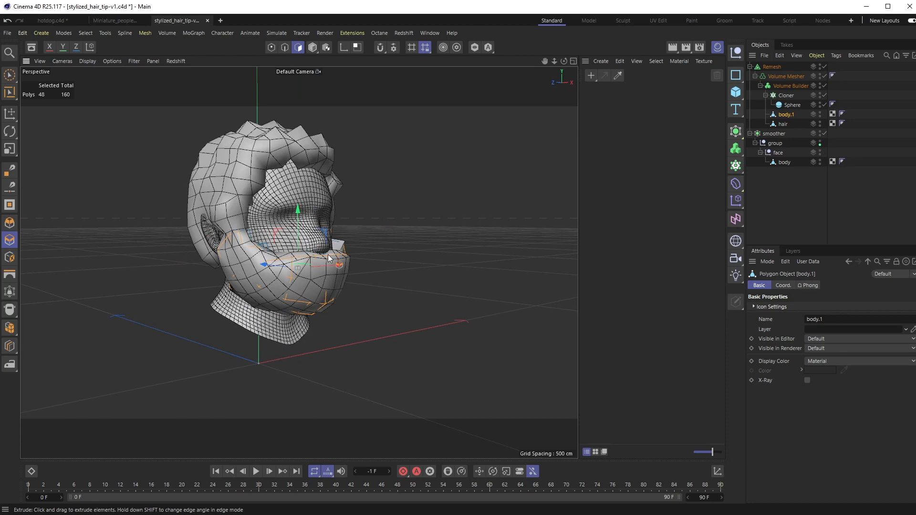
Add a Subdivision Surface as the parent of the Remesh object to smooth the hair and beard
{"action": "scroll", "coordinate": [300, 234], "scroll_direction": "down", "scroll_amount": 1}
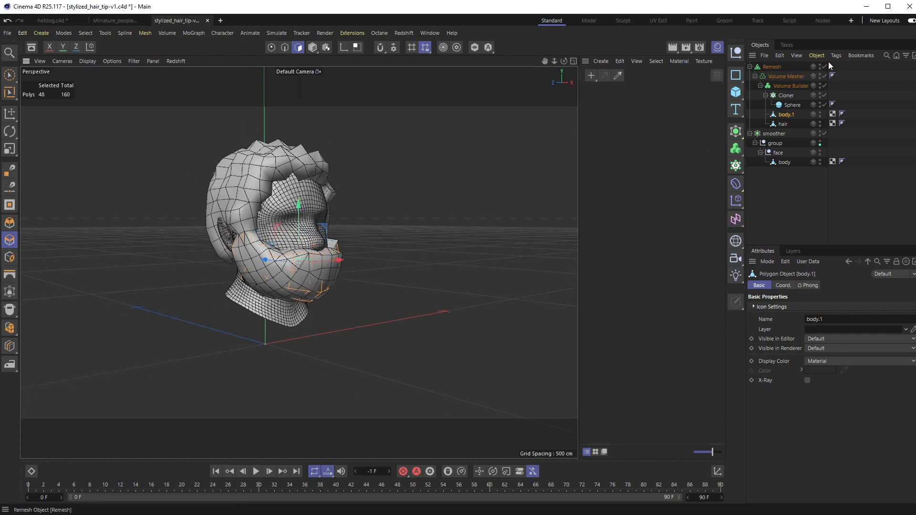
{"action": "left_click", "coordinate": [800, 83]}
{"action": "left_click", "coordinate": [777, 67]}
{"action": "left_click", "coordinate": [736, 132], "text": "alt"}
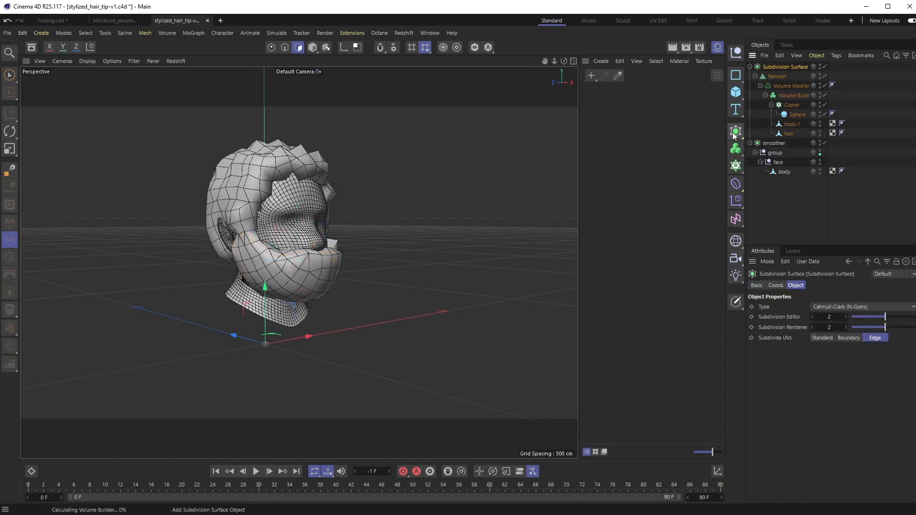
{"action": "scroll", "coordinate": [288, 229], "scroll_direction": "up", "scroll_amount": 2}
Switch the viewport to Gouraud Shading and examine the smoothed hair and beard from several angles and distances
{"action": "left_click", "coordinate": [87, 62]}
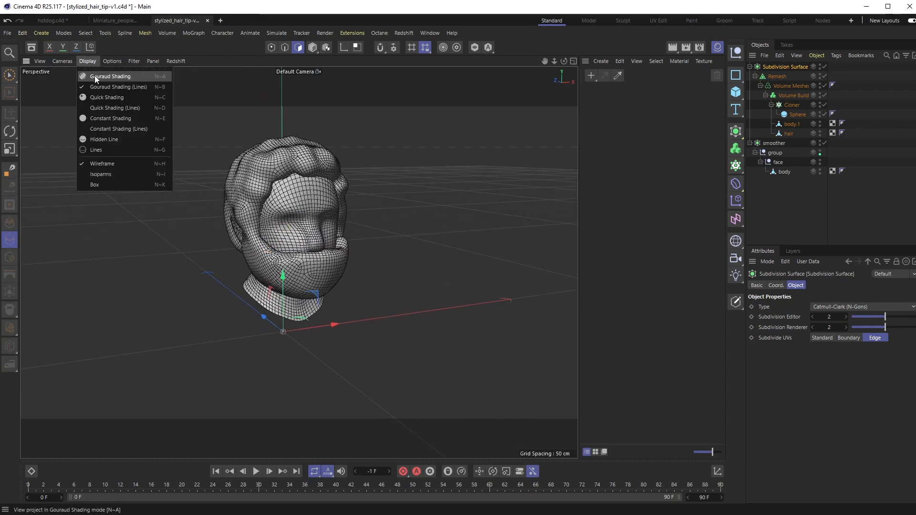
{"action": "left_click", "coordinate": [95, 73]}
{"action": "mouse_move", "coordinate": [345, 204]}
{"action": "left_mouse_down", "text": "alt"}
{"action": "mouse_move", "coordinate": [144, 191]}
{"action": "mouse_move", "coordinate": [324, 203]}
{"action": "mouse_move", "coordinate": [268, 203]}
{"action": "mouse_move", "coordinate": [302, 211]}
{"action": "left_mouse_up", "text": "alt"}
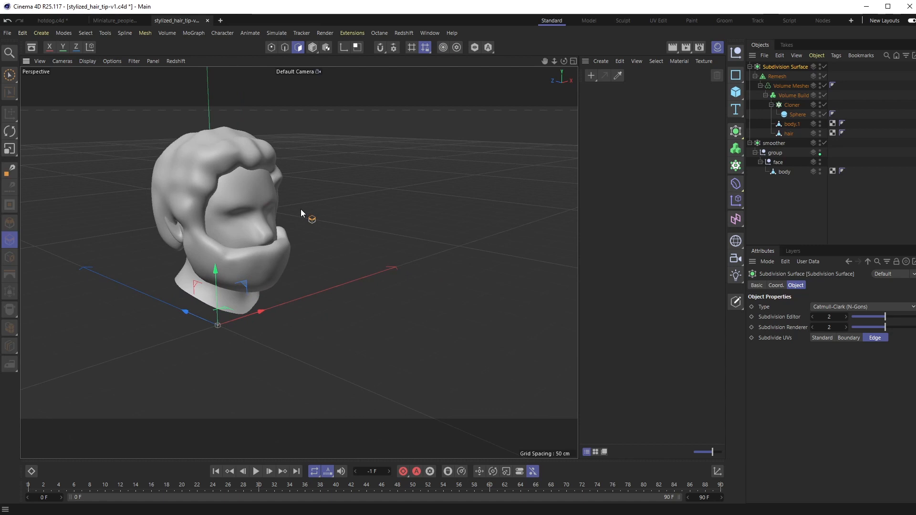
{"action": "left_click_drag", "start_coordinate": [300, 209], "coordinate": [234, 210], "text": "alt"}
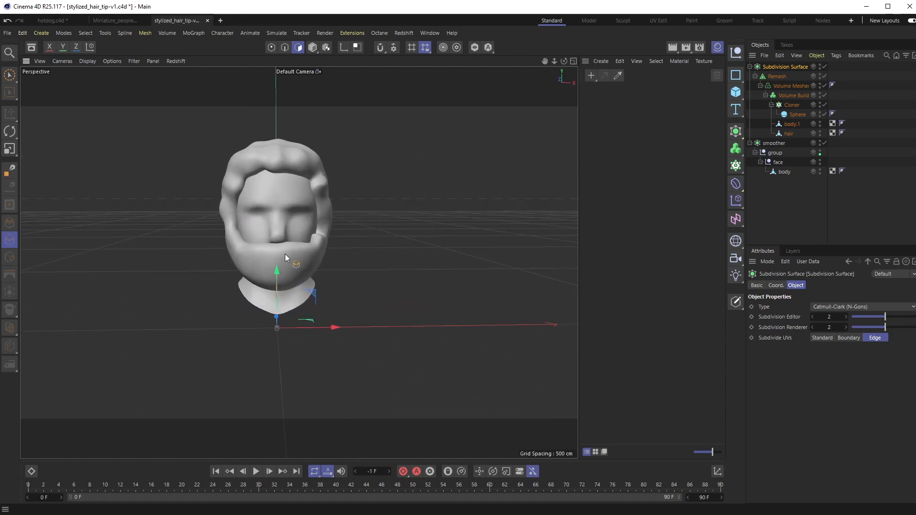
{"action": "scroll", "coordinate": [268, 252], "scroll_direction": "up", "scroll_amount": 4}
{"action": "scroll", "coordinate": [268, 253], "scroll_direction": "down", "scroll_amount": 8}
{"action": "left_click_drag", "start_coordinate": [266, 266], "coordinate": [293, 272], "text": "alt"}
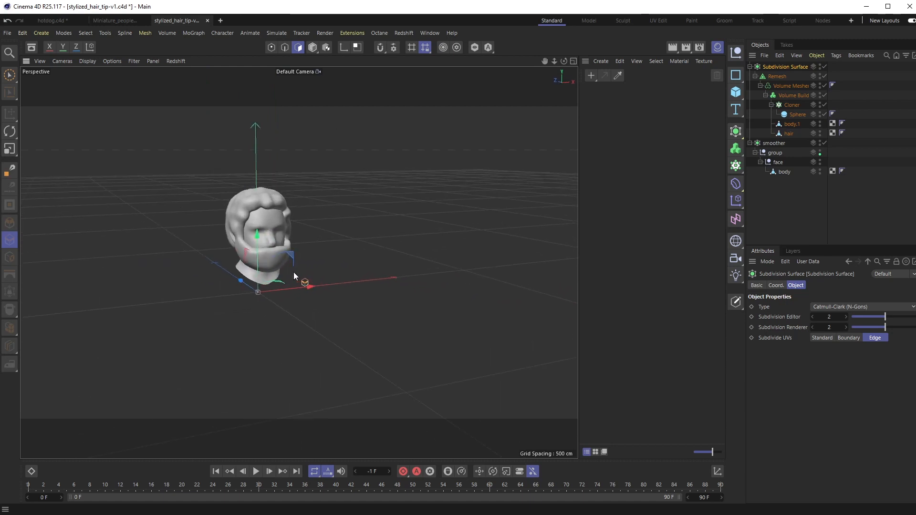
{"action": "scroll", "coordinate": [268, 259], "scroll_direction": "up", "scroll_amount": 3}
{"action": "scroll", "coordinate": [268, 259], "scroll_direction": "up", "scroll_amount": 3}
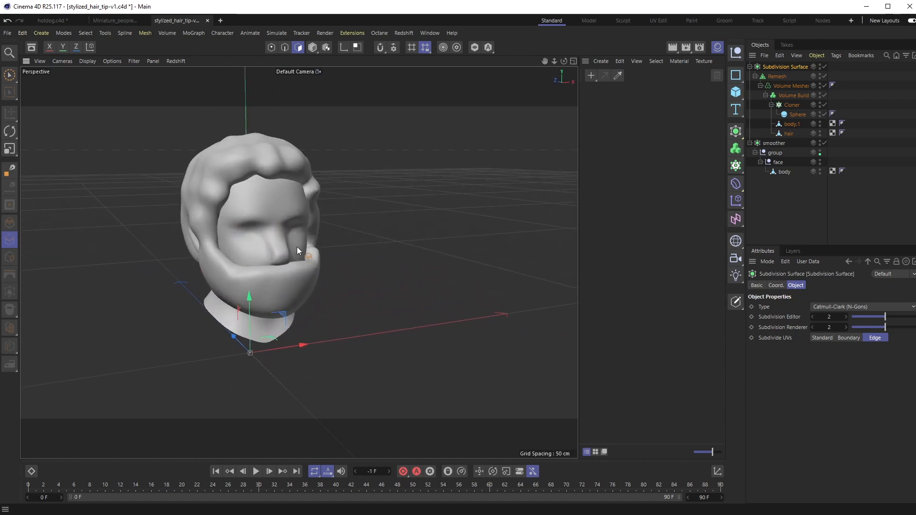
Disable the Subdivision Surface and inspect the low-poly remeshed topology from both sides in Gouraud Shading (Lines)
{"action": "left_click", "coordinate": [786, 78]}
{"action": "left_click", "coordinate": [825, 66]}
{"action": "left_click", "coordinate": [88, 62]}
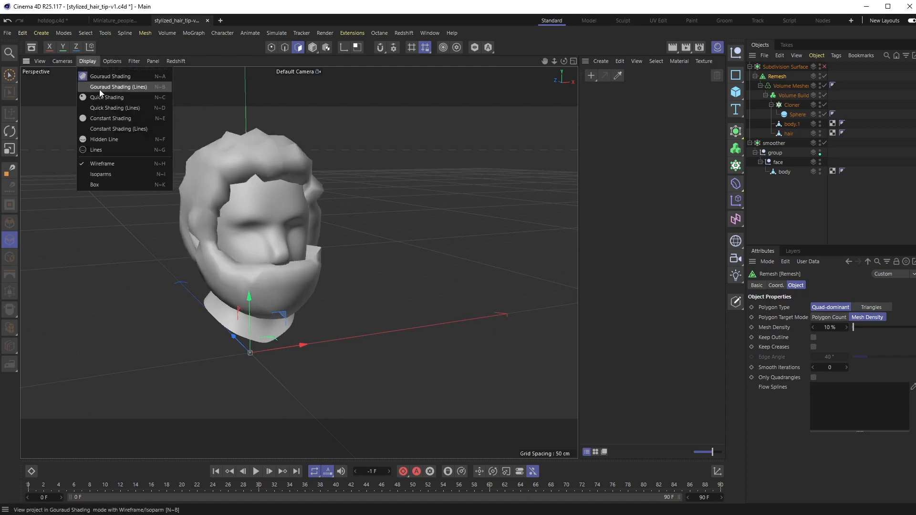
{"action": "left_click", "coordinate": [99, 90]}
{"action": "left_click_drag", "start_coordinate": [275, 174], "coordinate": [210, 186], "text": "alt"}
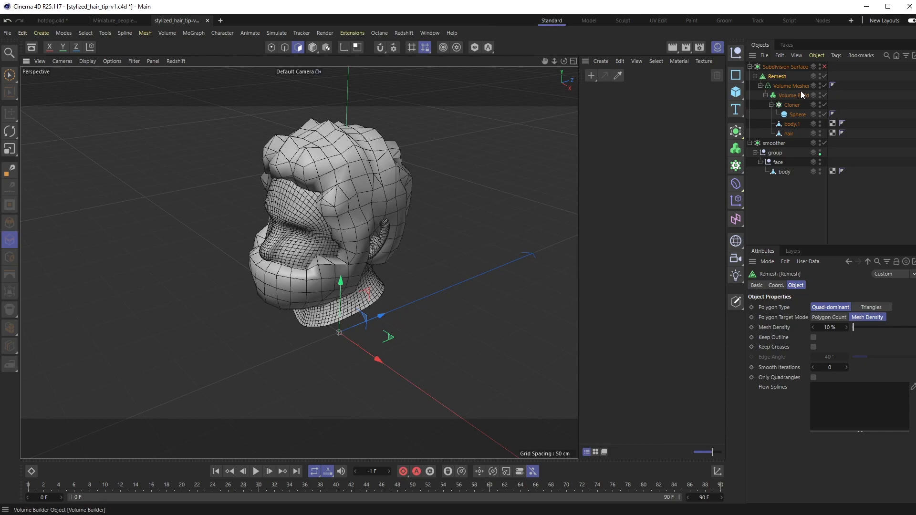
{"action": "left_click_drag", "start_coordinate": [310, 224], "coordinate": [402, 234], "text": "alt"}
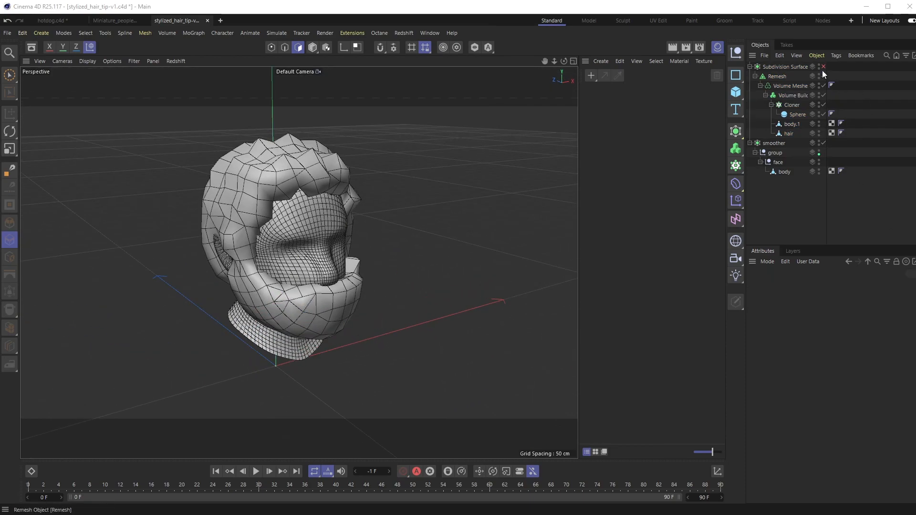
Re-enable the Subdivision Surface and set the viewport display to Gouraud Shading without lines
{"action": "left_click", "coordinate": [823, 67]}
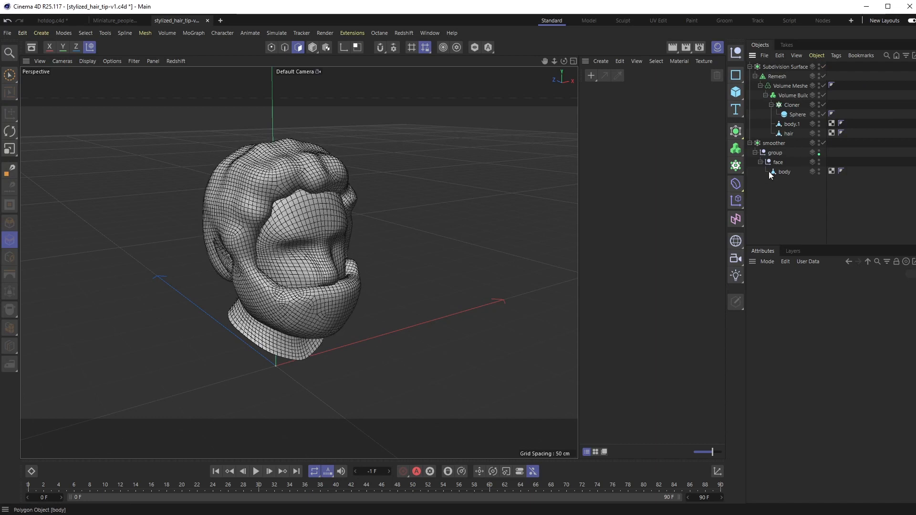
{"action": "left_click", "coordinate": [89, 59]}
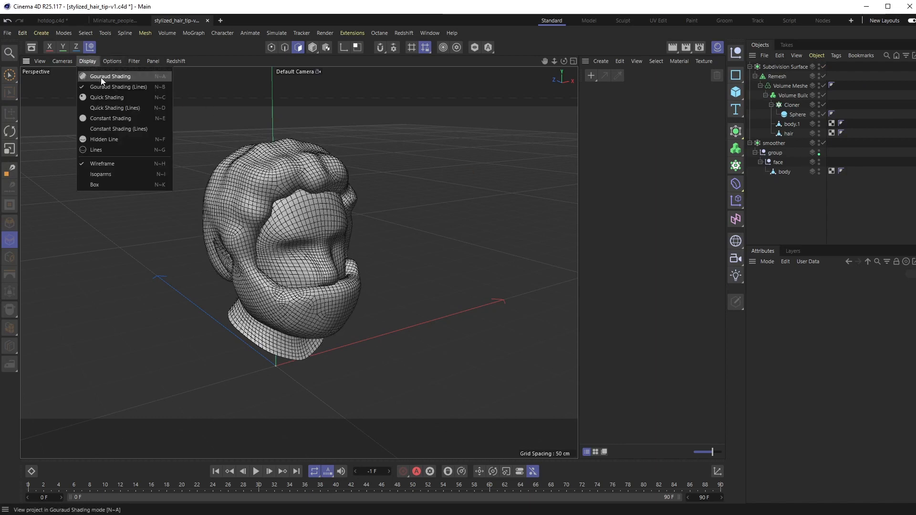
{"action": "left_click", "coordinate": [101, 77]}
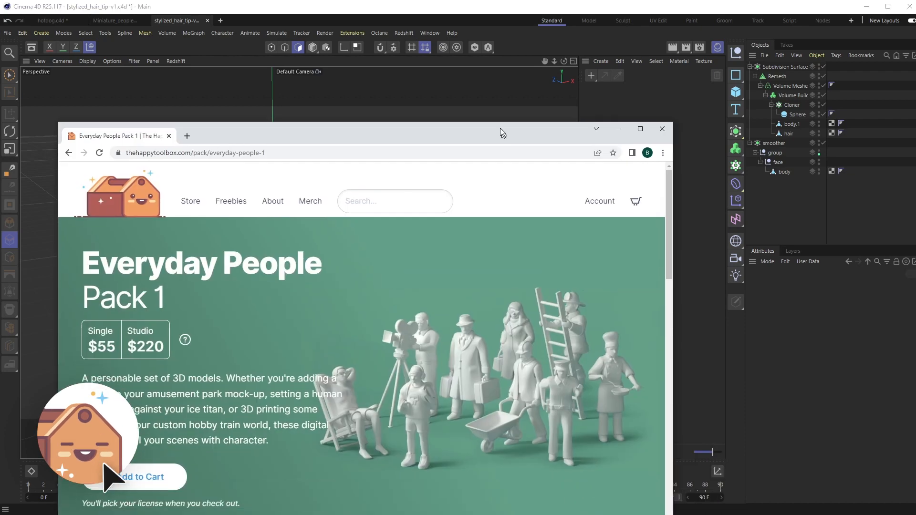
Look through the models of Everyday People Pack 1 on thehappytoolbox.com in the browser, and move the browser window out of view
{"action": "left_click_drag", "start_coordinate": [501, 131], "coordinate": [519, 32]}
{"action": "scroll", "coordinate": [491, 210], "scroll_direction": "down", "scroll_amount": 7}
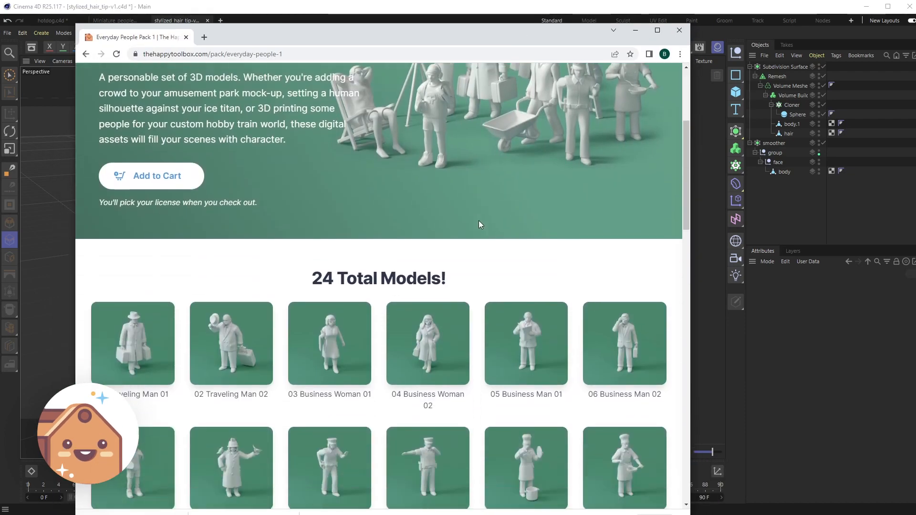
{"action": "scroll", "coordinate": [386, 318], "scroll_direction": "down", "scroll_amount": 3}
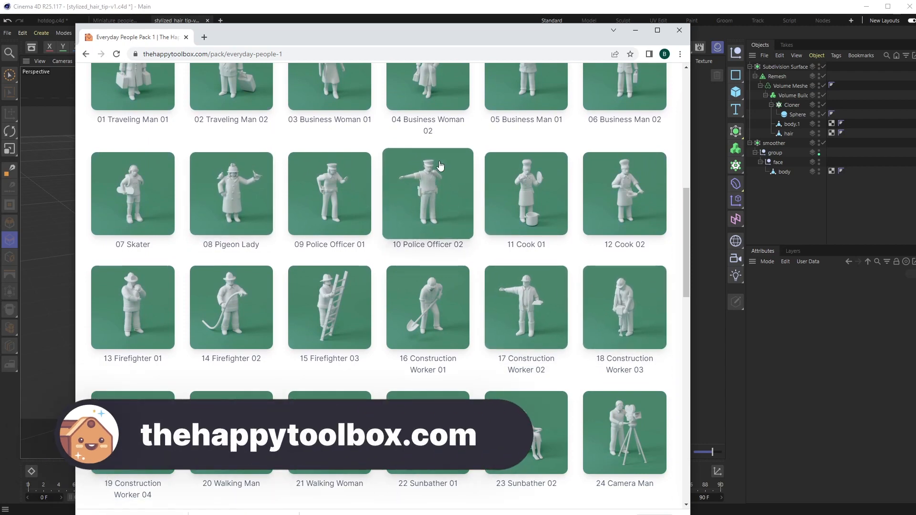
{"action": "left_click_drag", "start_coordinate": [292, 30], "coordinate": [334, 514]}
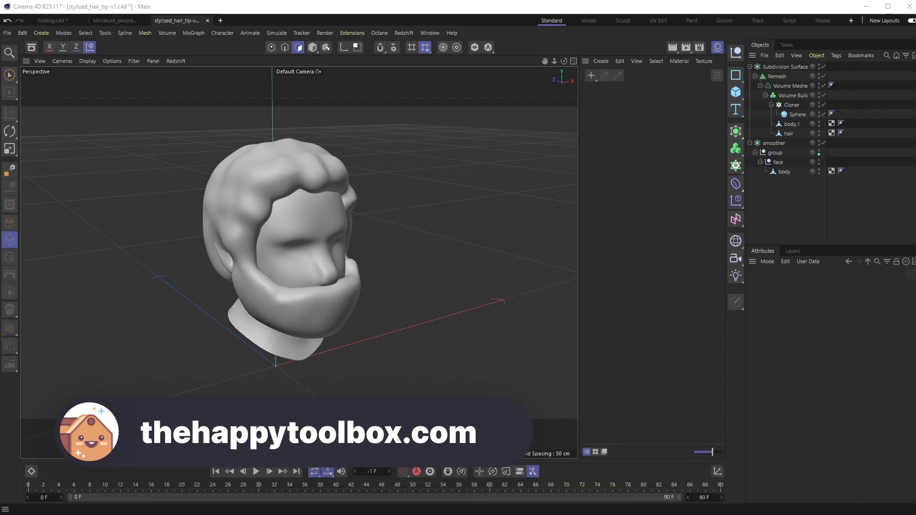